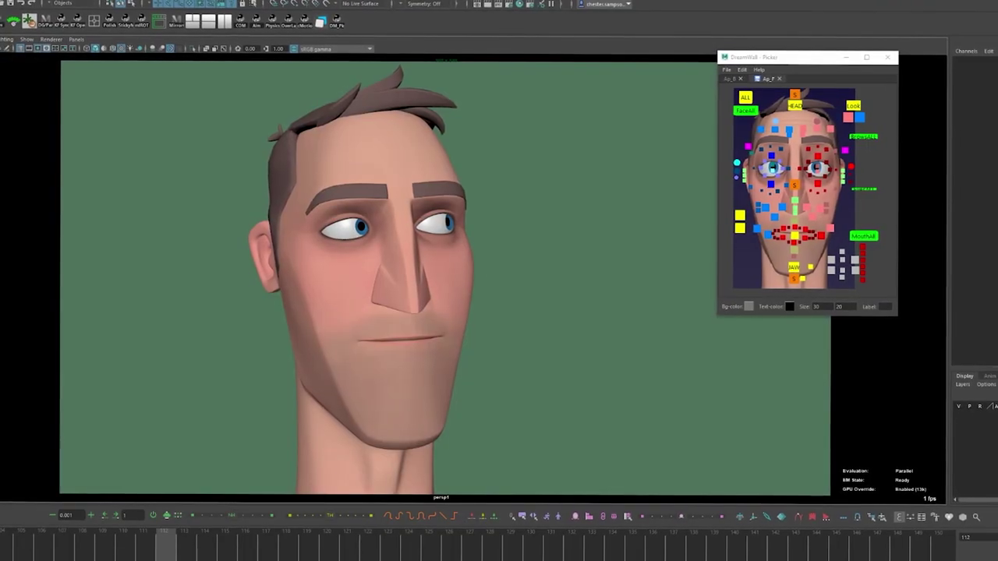
- Sketch arrows over the head for far-side stretch and near-side compression, add a wedge fanning from the ear, and clear the sketch
drag(475, 173, 491, 378)
drag(465, 379, 511, 371)
drag(456, 174, 504, 171)
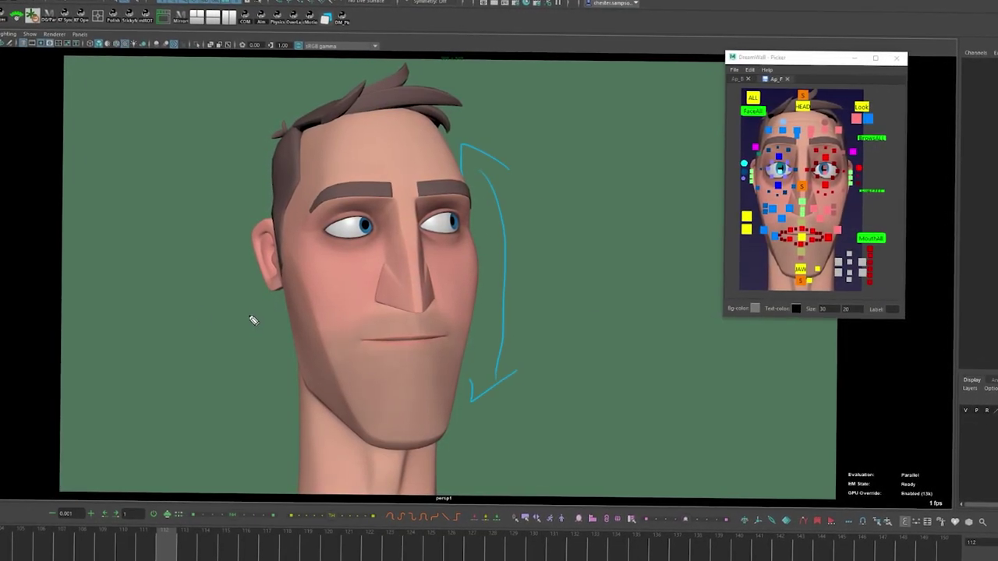
drag(247, 198, 241, 260)
drag(219, 253, 250, 262)
drag(256, 341, 247, 308)
mouse_move(237, 303)
mouse_down()
mouse_move(256, 301)
mouse_move(461, 163)
mouse_up()
drag(265, 281, 461, 380)
drag(462, 164, 461, 379)
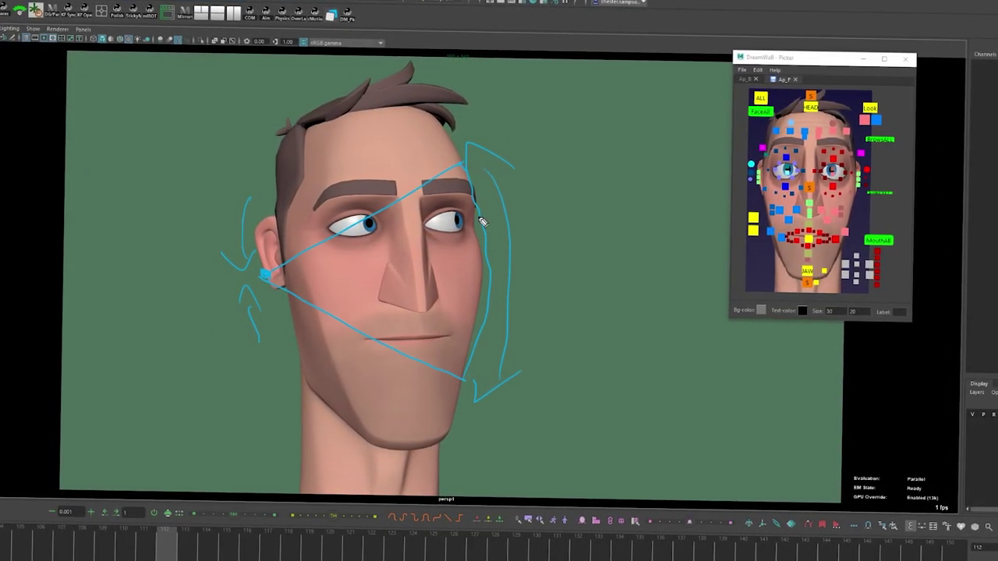
key(Escape)
- Raise the far eyebrow and its arch, and lift the inner end of the near eyebrow slightly
drag(857, 139, 814, 117)
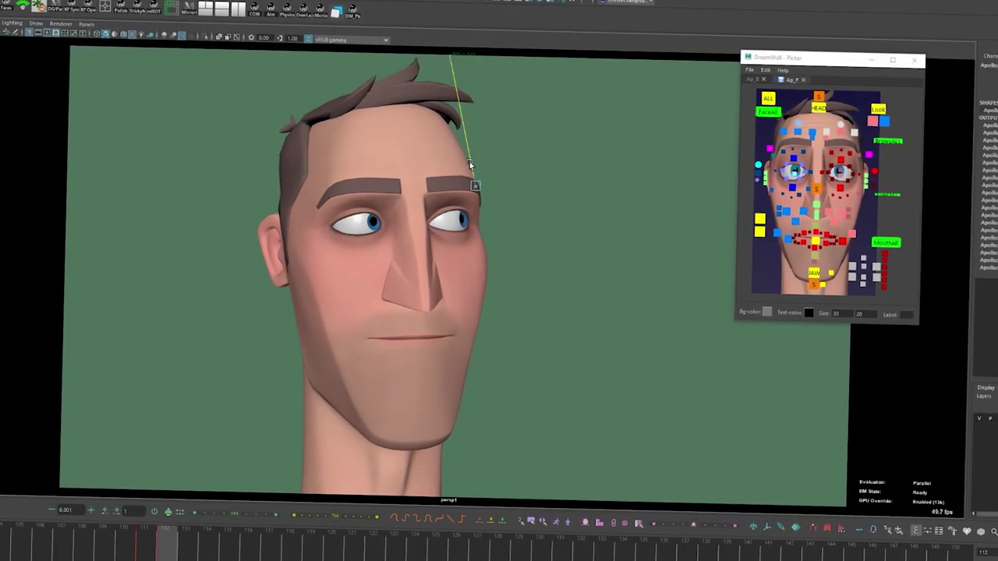
drag(470, 165, 471, 158)
click(812, 134)
drag(390, 159, 391, 154)
click(840, 132)
drag(456, 152, 455, 145)
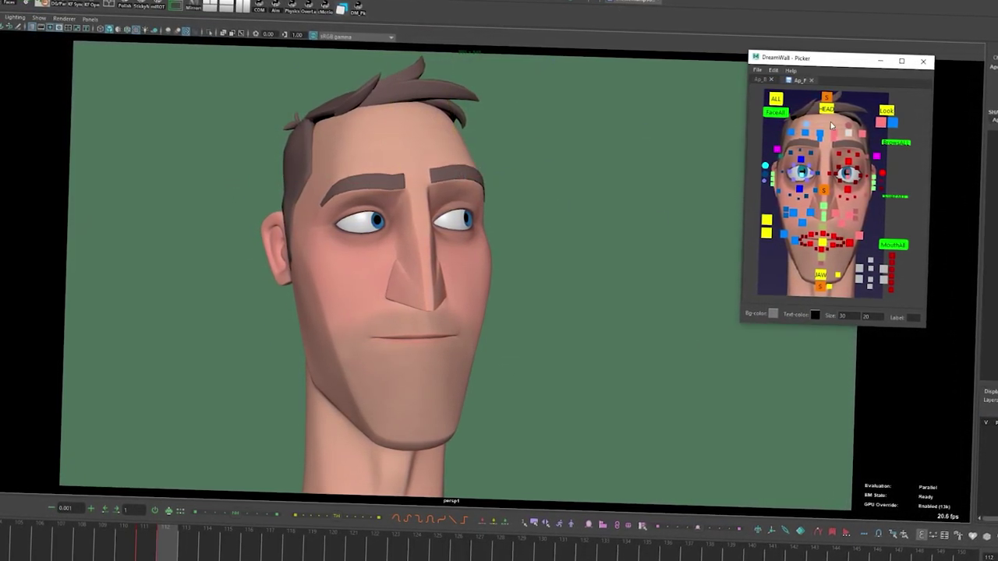
- Shift the squash controls at the top of the head and below the jaw slightly toward the near side of the face
click(826, 97)
drag(432, 90, 419, 89)
click(820, 286)
drag(476, 481, 469, 481)
- Move the far eye's upper and lower eyelid controls up slightly, and deselect the rig control
click(849, 161)
drag(483, 190, 483, 183)
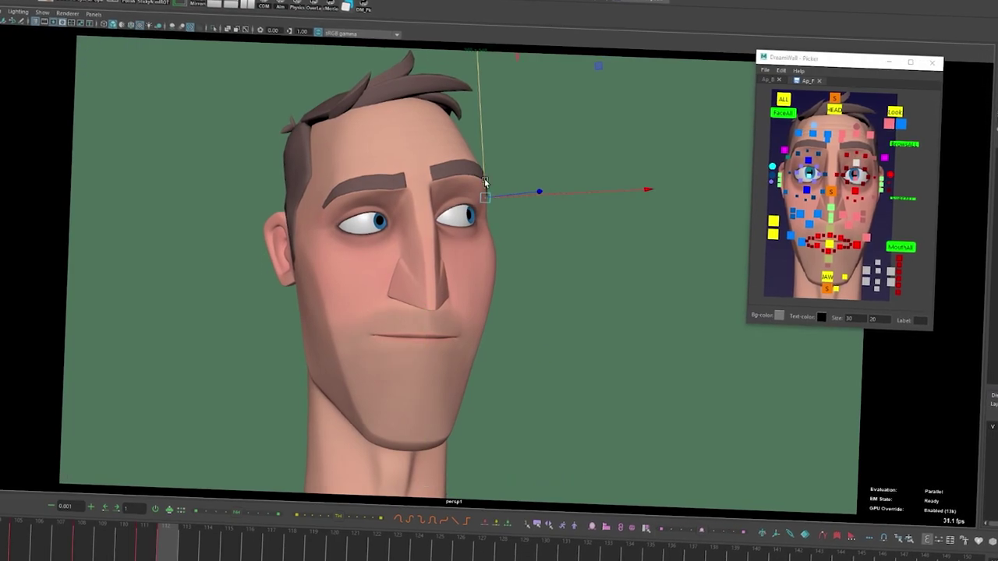
click(855, 191)
drag(466, 216, 466, 212)
click(911, 157)
- Scale the magenta control on the near side of the head, and deselect it
click(785, 150)
key(r)
drag(293, 204, 293, 195)
click(884, 157)
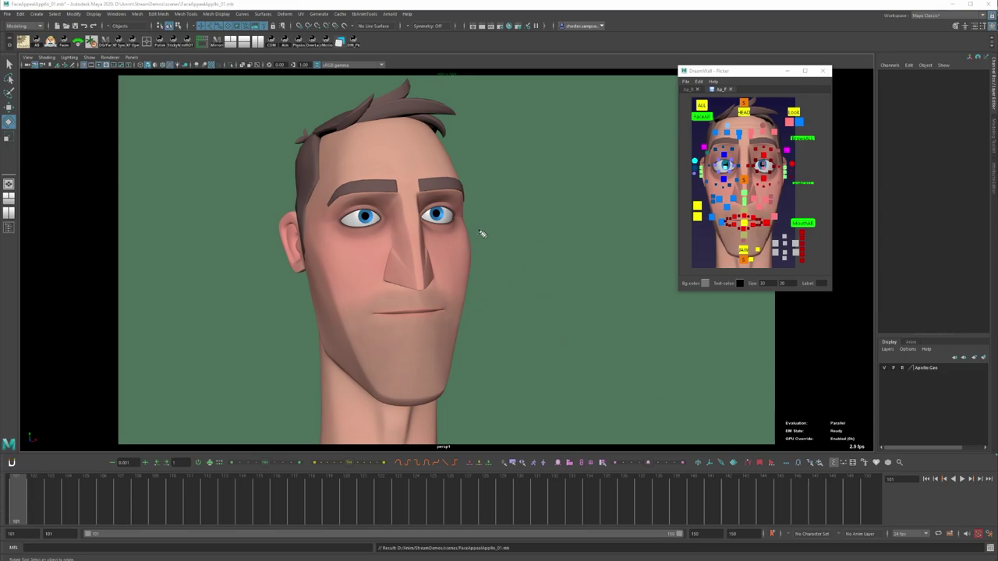
- Mark the peaks of both upper eyelids with short sketch strokes, and clear them
mouse_move(463, 242)
mouse_down()
mouse_move(474, 212)
mouse_move(463, 188)
mouse_move(421, 181)
mouse_move(330, 196)
mouse_move(351, 248)
mouse_move(469, 243)
mouse_up()
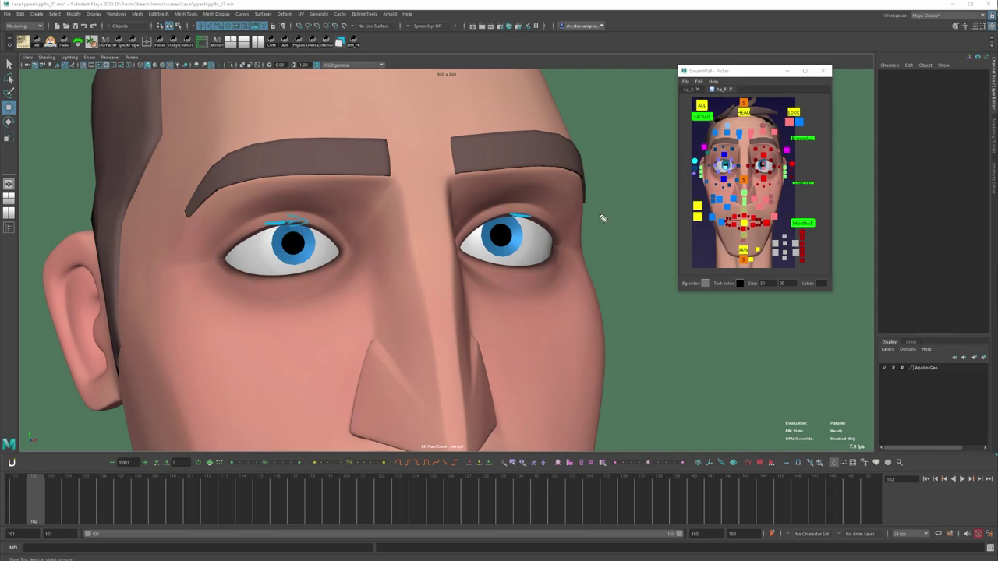
mouse_move(501, 213)
mouse_down()
mouse_move(518, 219)
mouse_move(499, 212)
mouse_up()
key(Escape)
- Shift the near eye's upper lid control toward the nose to about 0.25 in X, and adjust its height and outer lid control
key(alt+1)
click(300, 212)
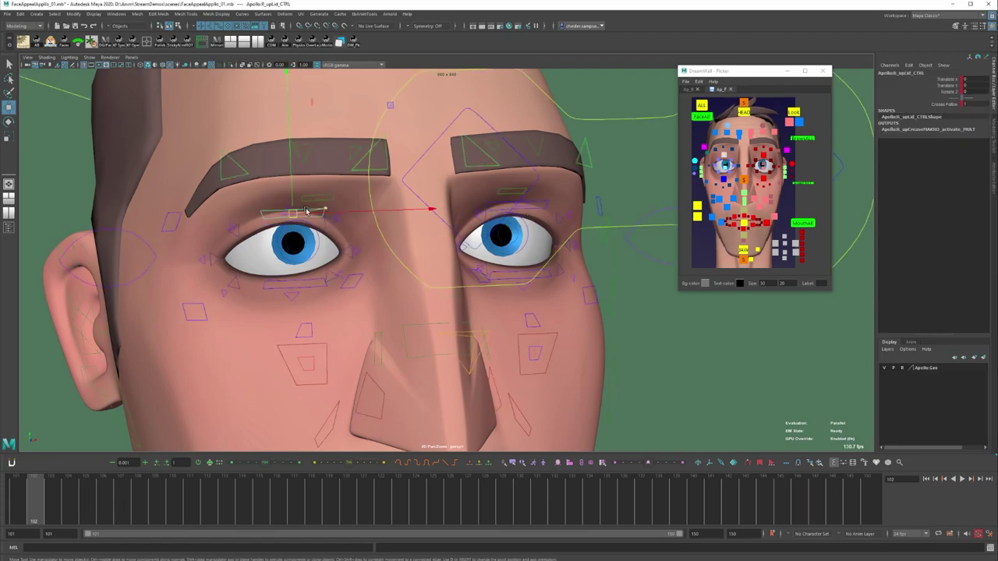
drag(321, 216, 323, 218)
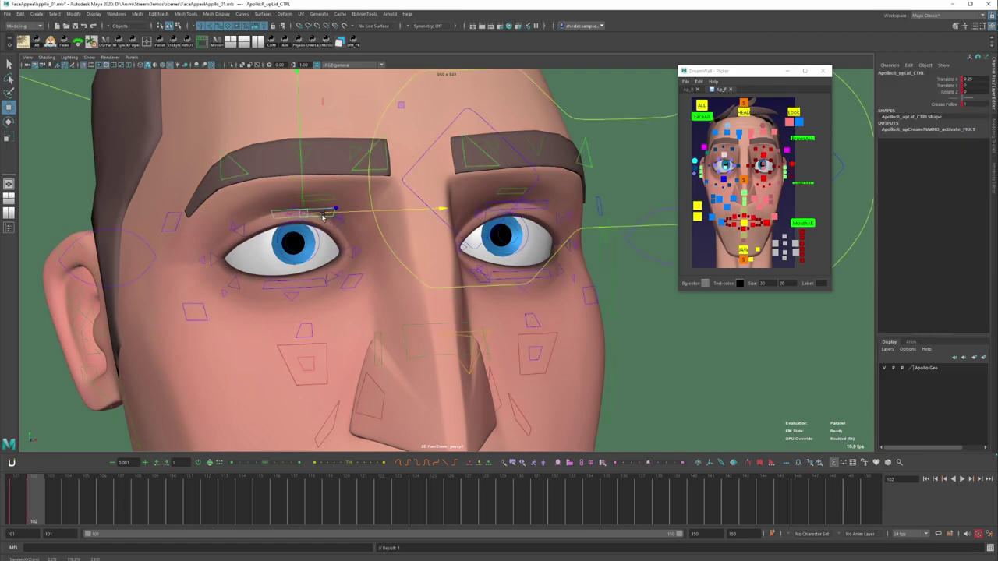
click(247, 233)
click(245, 227)
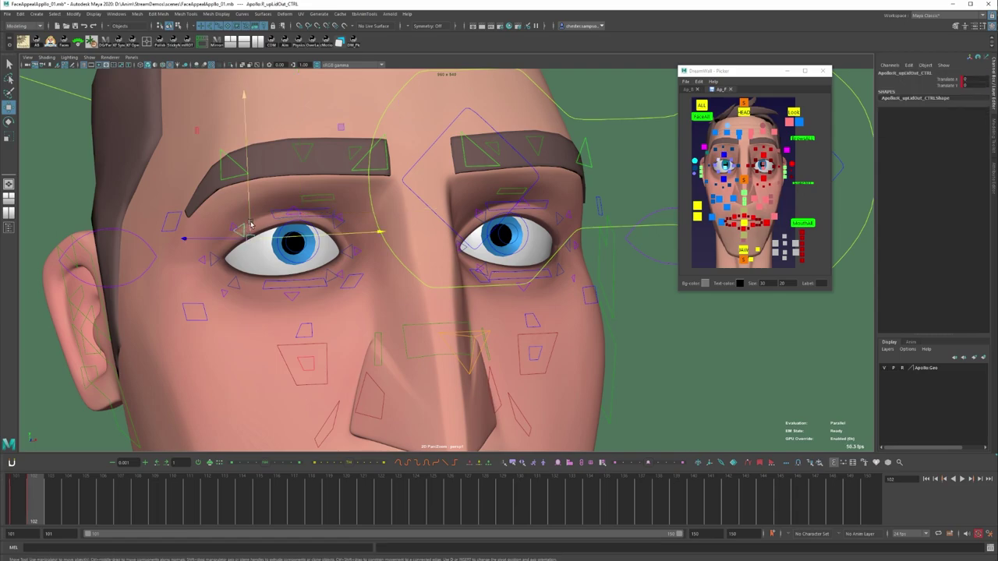
click(238, 232)
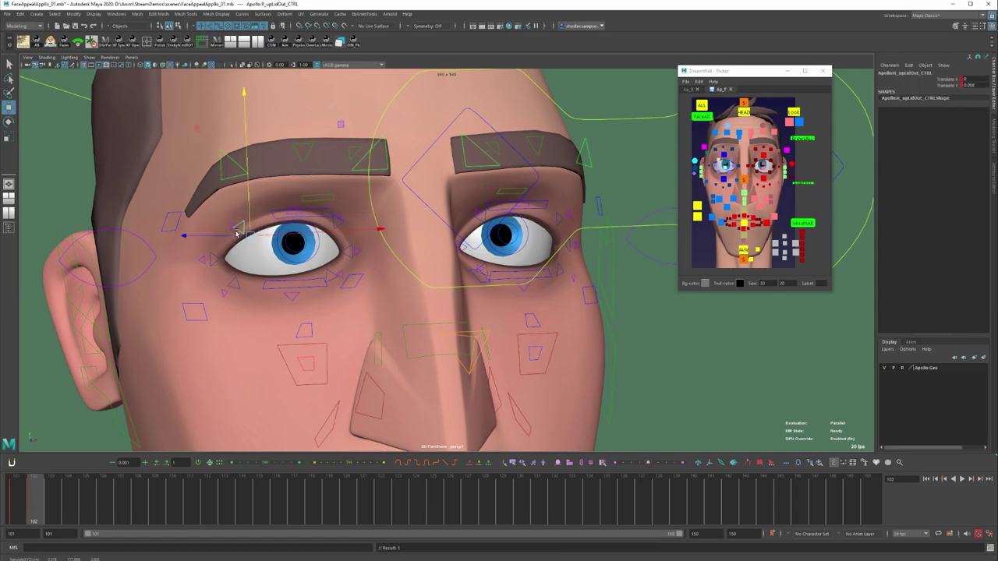
click(278, 215)
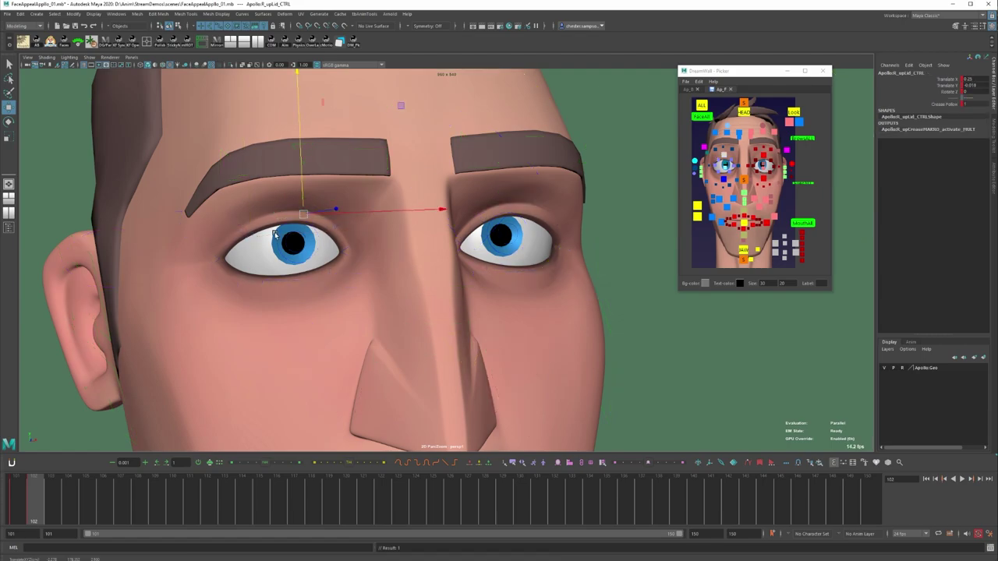
- Shift the far eye's upper lid control toward the nose to about -0.276 in X, and adjust its outer lid control vertically
click(797, 174)
click(763, 156)
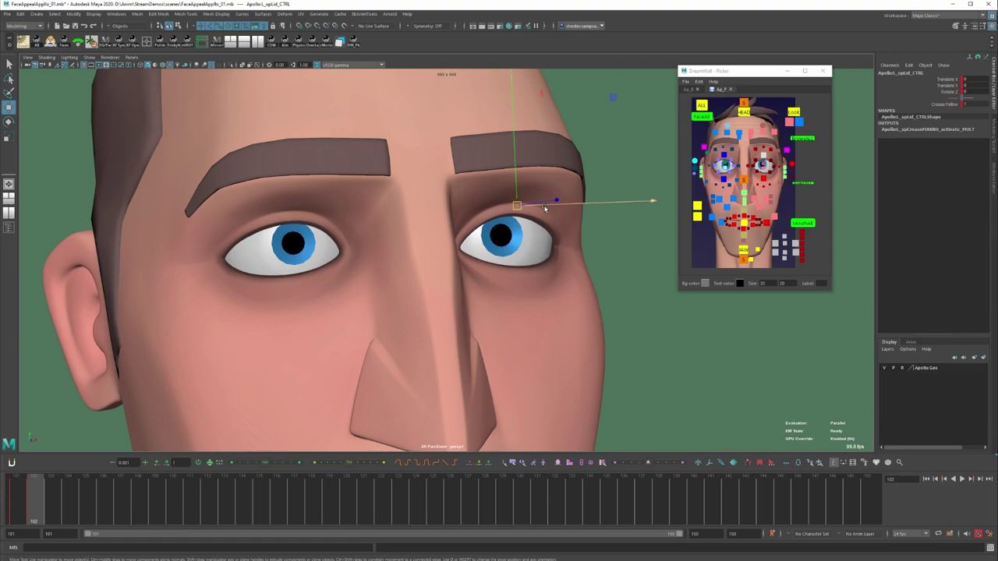
drag(545, 208, 523, 206)
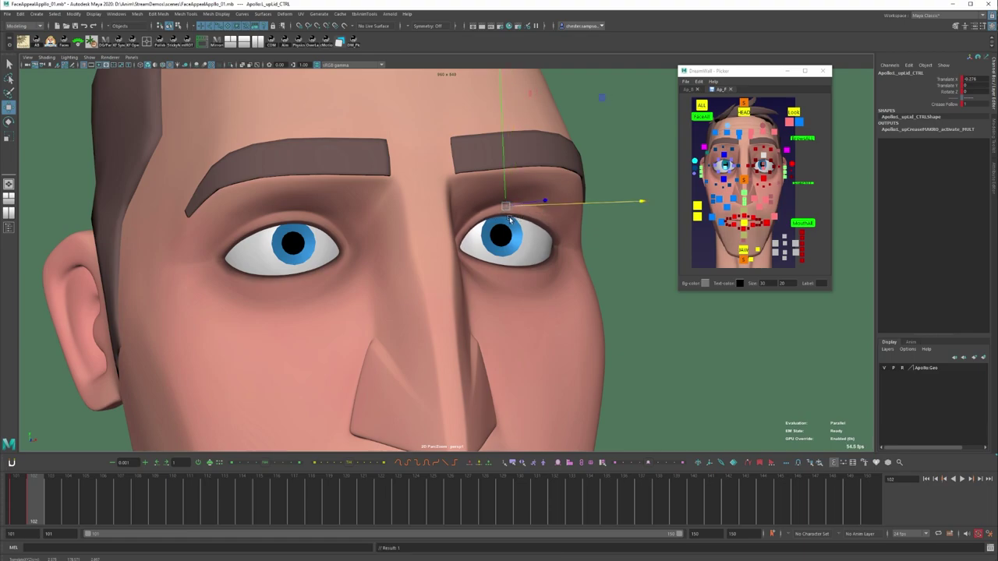
click(772, 162)
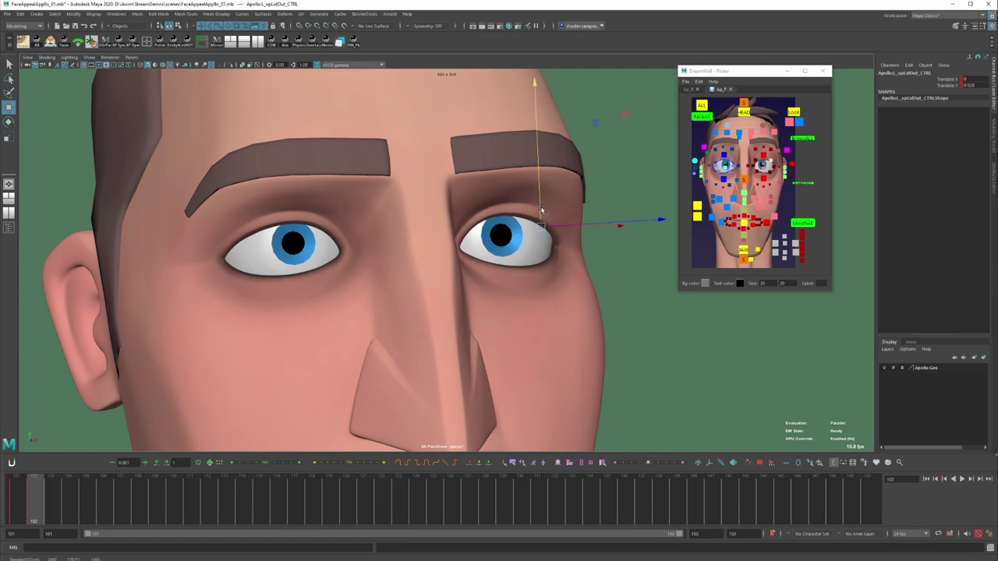
drag(541, 208, 541, 209)
- Select all eye controls and set a key on them at frame 102
click(804, 183)
key(s)
key(q)
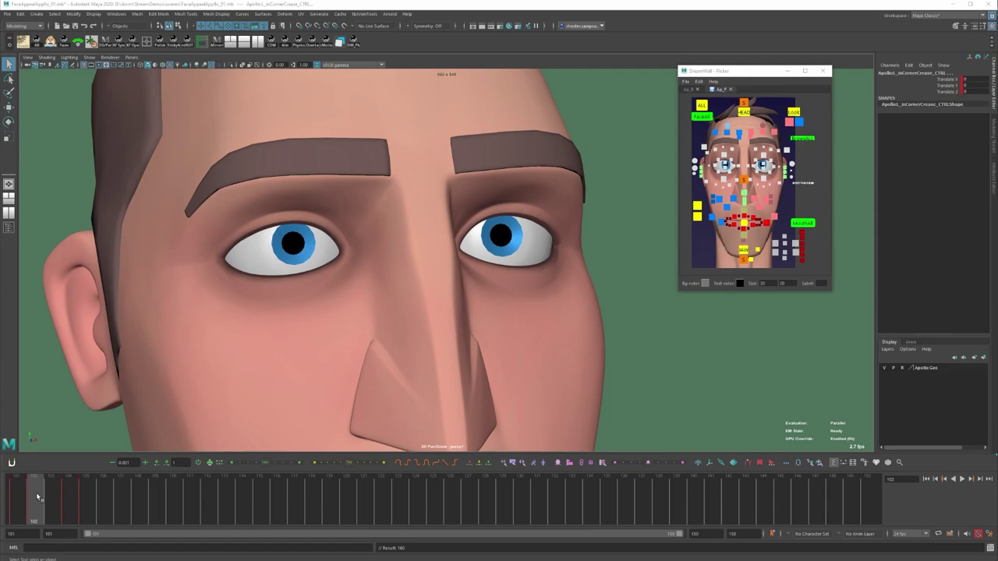
- Scrub from frame 102 to 105 and sketch circles, curves and an arrow around the near eye to show how the lids follow it
drag(36, 492, 75, 499)
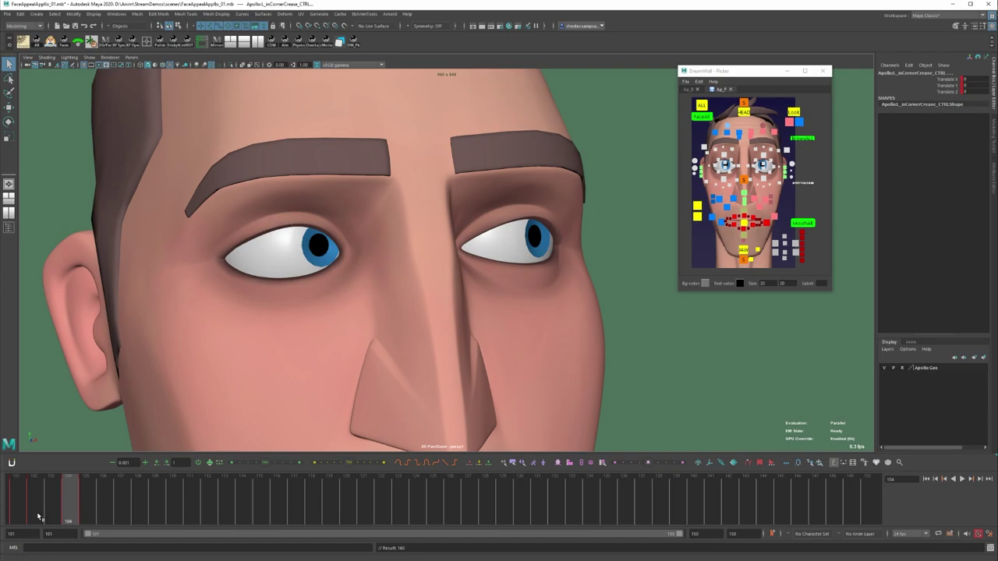
click(85, 510)
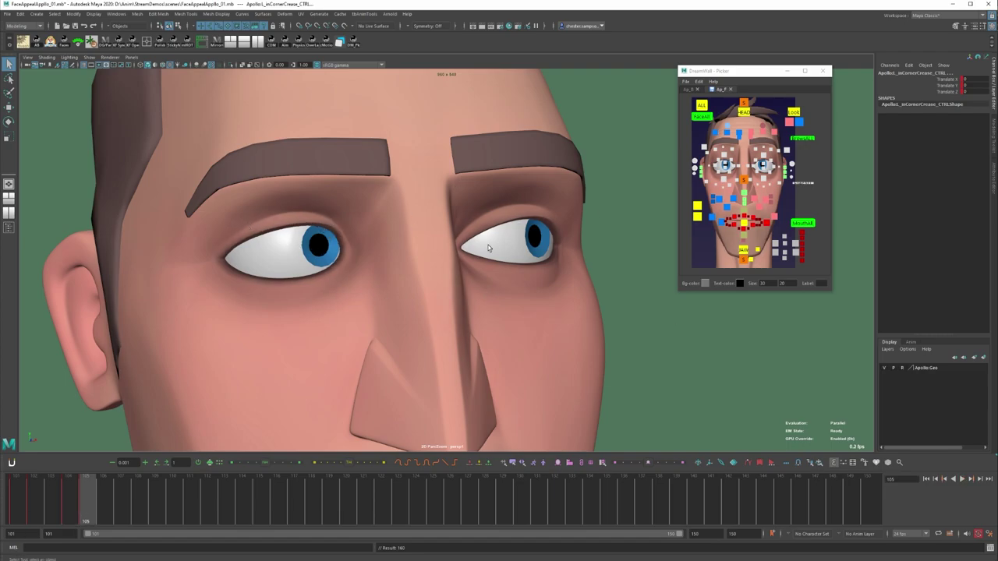
mouse_move(85, 511)
mouse_down()
mouse_move(72, 513)
mouse_move(102, 519)
mouse_move(71, 523)
mouse_move(100, 522)
mouse_move(74, 528)
mouse_move(93, 525)
mouse_up()
mouse_move(365, 293)
mouse_down()
mouse_move(372, 239)
mouse_move(304, 194)
mouse_move(221, 224)
mouse_move(223, 294)
mouse_move(309, 313)
mouse_move(361, 274)
mouse_up()
drag(310, 199, 330, 283)
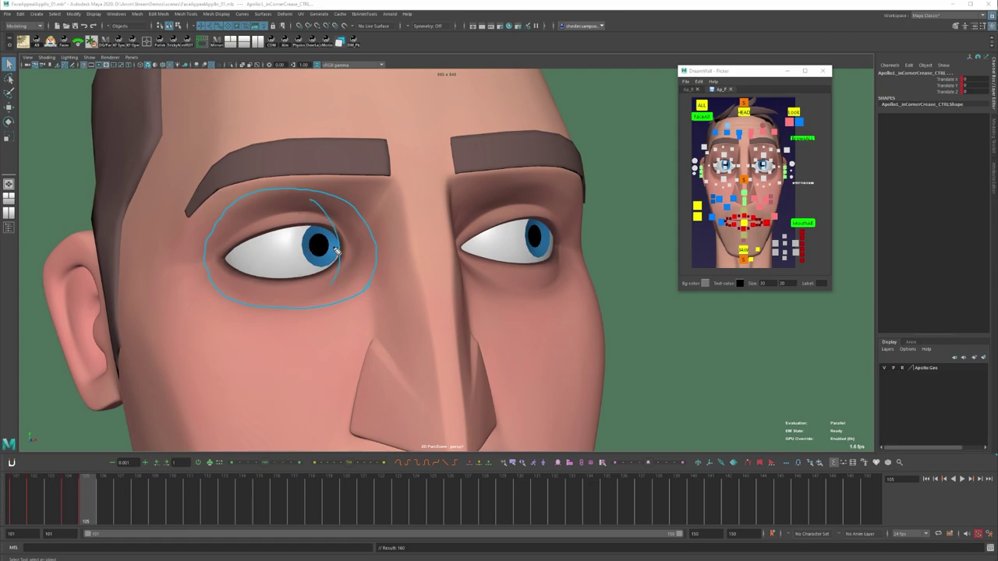
drag(221, 235, 355, 253)
mouse_move(258, 329)
mouse_down()
mouse_move(356, 345)
mouse_move(326, 354)
mouse_up()
drag(204, 216, 361, 232)
mouse_move(284, 212)
mouse_down()
mouse_move(330, 208)
mouse_move(320, 211)
mouse_move(326, 265)
mouse_move(359, 235)
mouse_move(303, 226)
mouse_up()
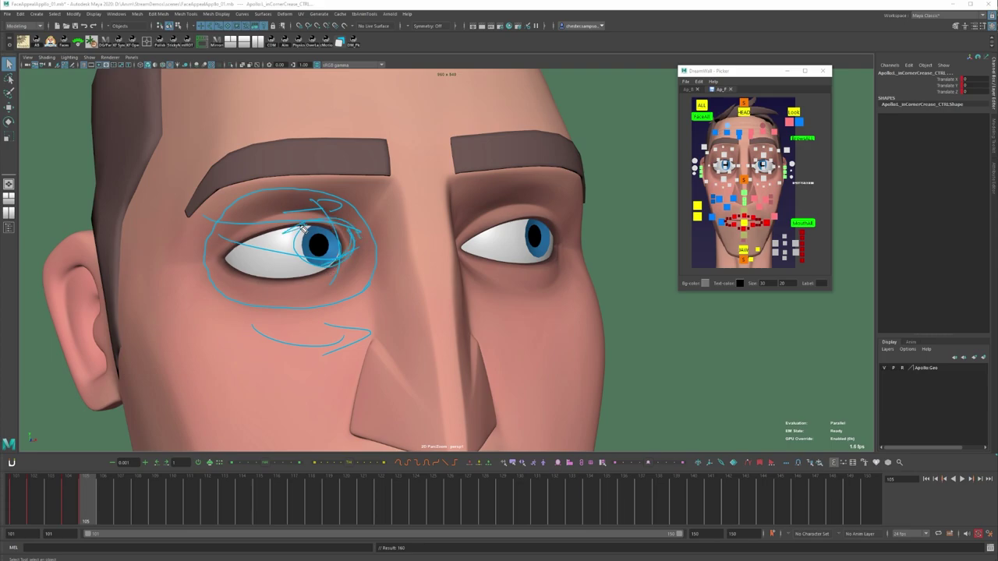
mouse_move(624, 227)
mouse_down()
mouse_move(616, 319)
mouse_move(668, 262)
mouse_move(651, 249)
mouse_move(668, 251)
mouse_move(620, 265)
mouse_move(672, 278)
mouse_move(678, 266)
mouse_move(668, 276)
mouse_up()
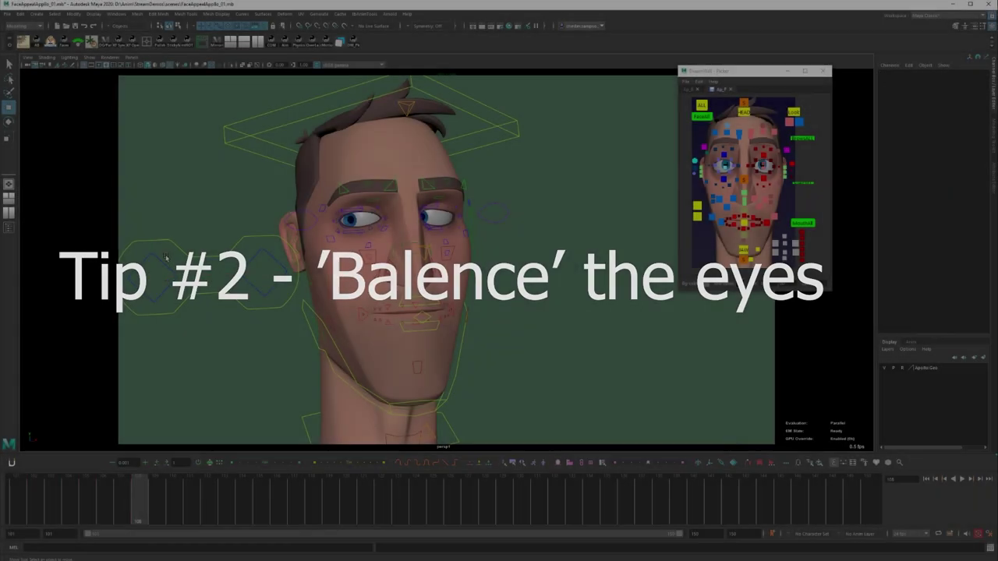
- At frame 108, move the main eye aim control to about -18 in X so both eyes look toward the near side, and check them close up
click(249, 299)
middle_drag(251, 332, 225, 334)
key(alt+1)
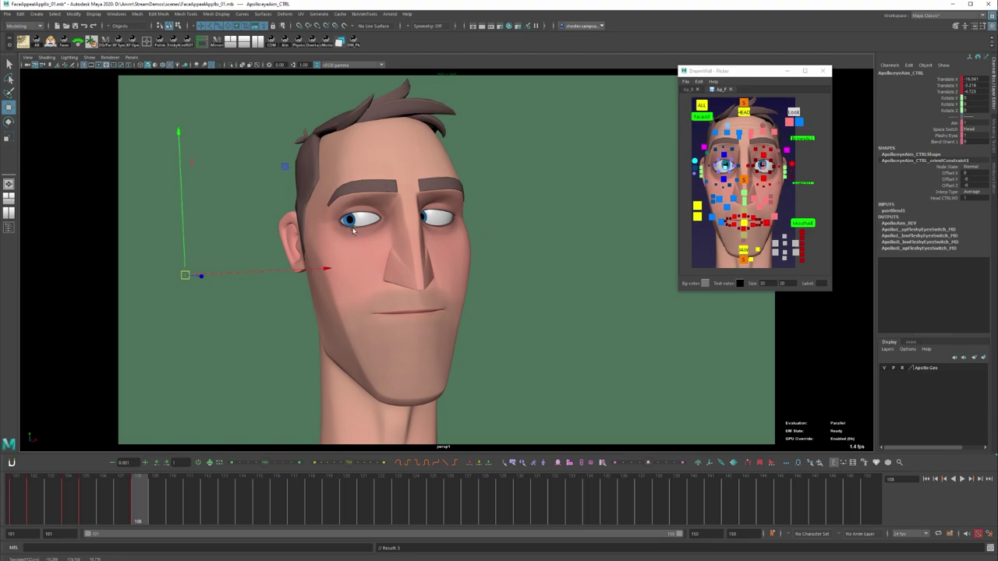
key(backslash)
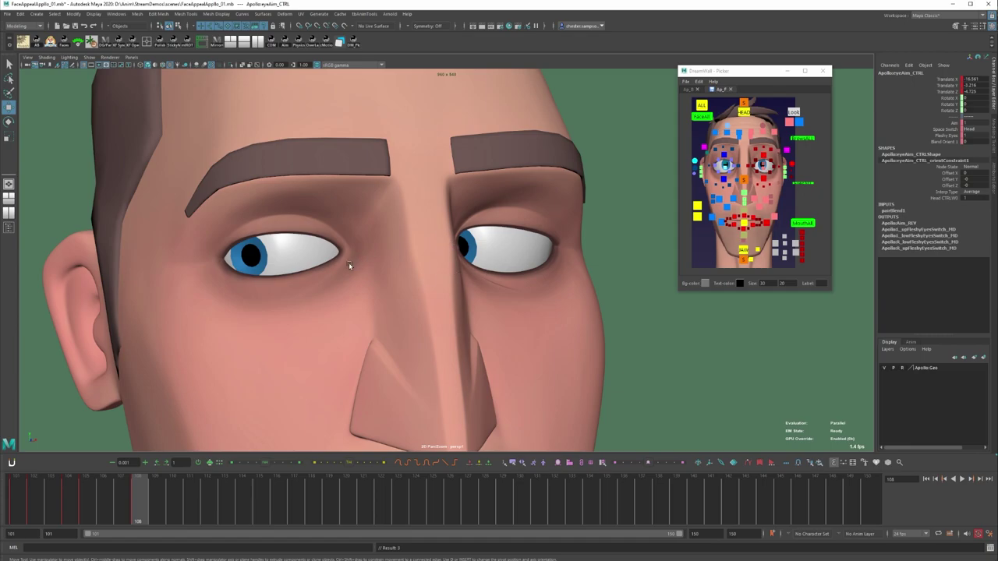
key(backslash)
- Try offsetting the near and far eyes' individual aim controls, and undo those changes
click(790, 123)
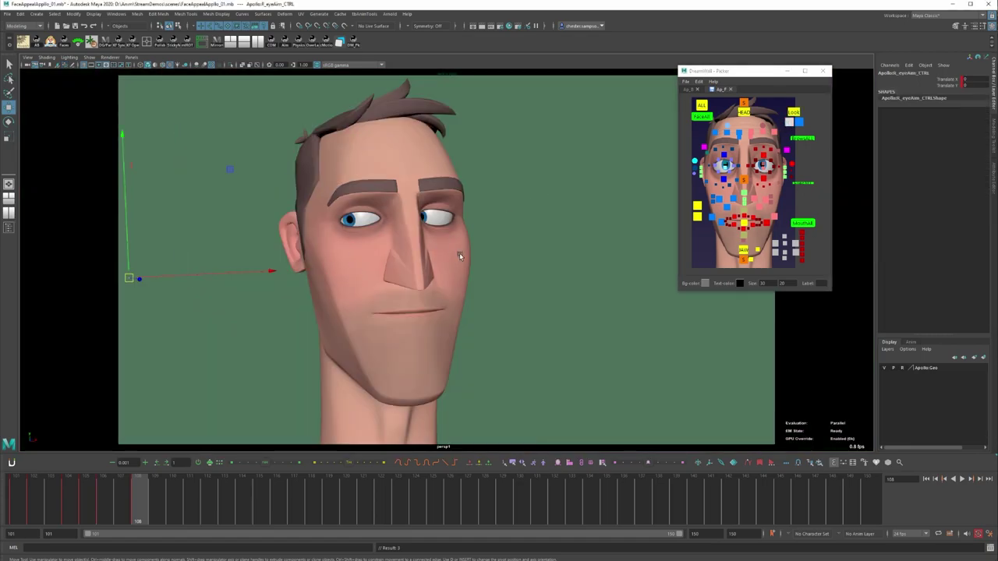
key(alt+1)
middle_drag(411, 252, 520, 260)
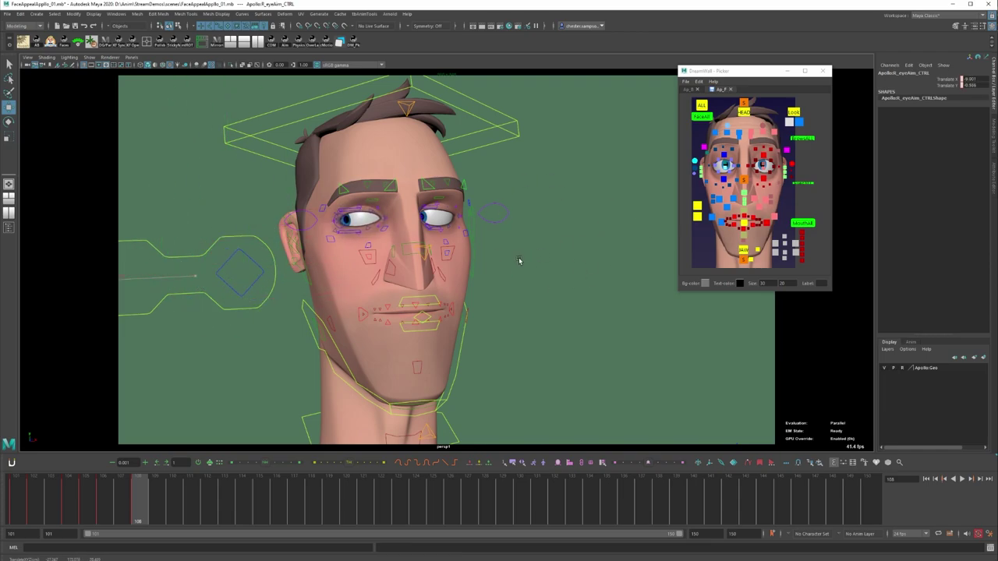
click(799, 122)
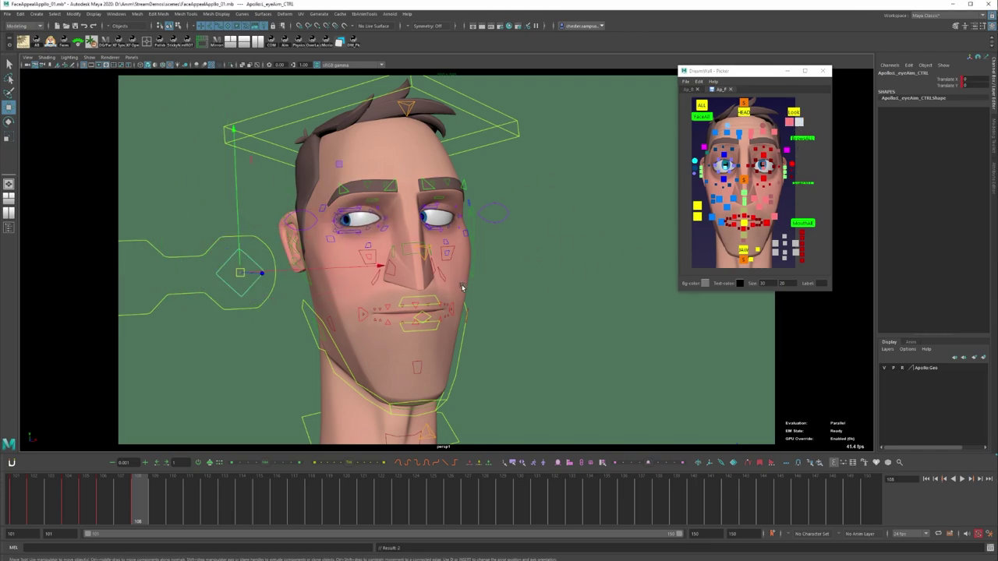
middle_drag(462, 288, 556, 257)
key(alt+1)
key(ctrl+z)
key(ctrl+z)
key(ctrl+z)
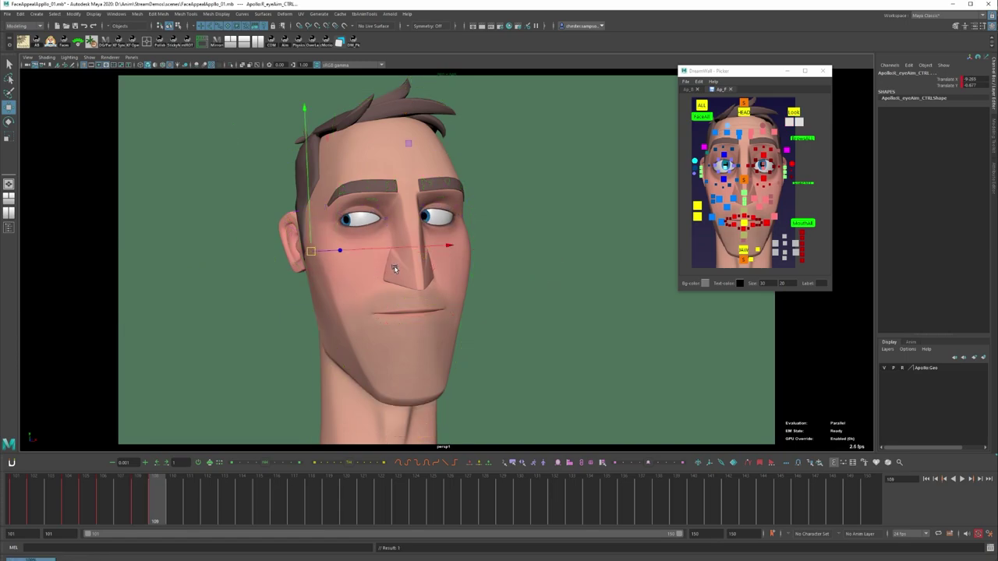
- At frame 109, offset the near eye's individual aim control to about -10.6 in X, and compare the gaze with frame 108
key(q)
key(comma)
key(period)
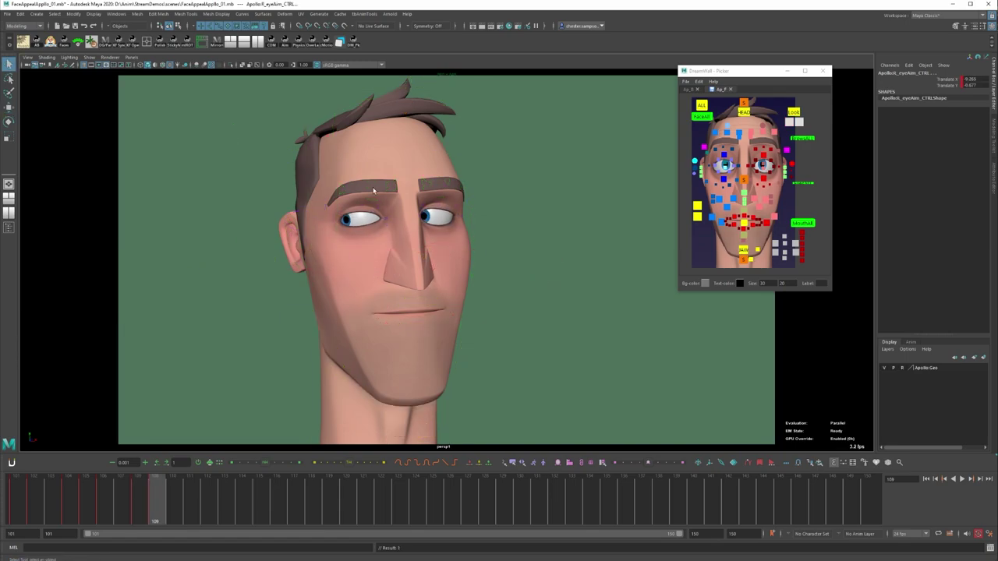
click(481, 229)
key(w)
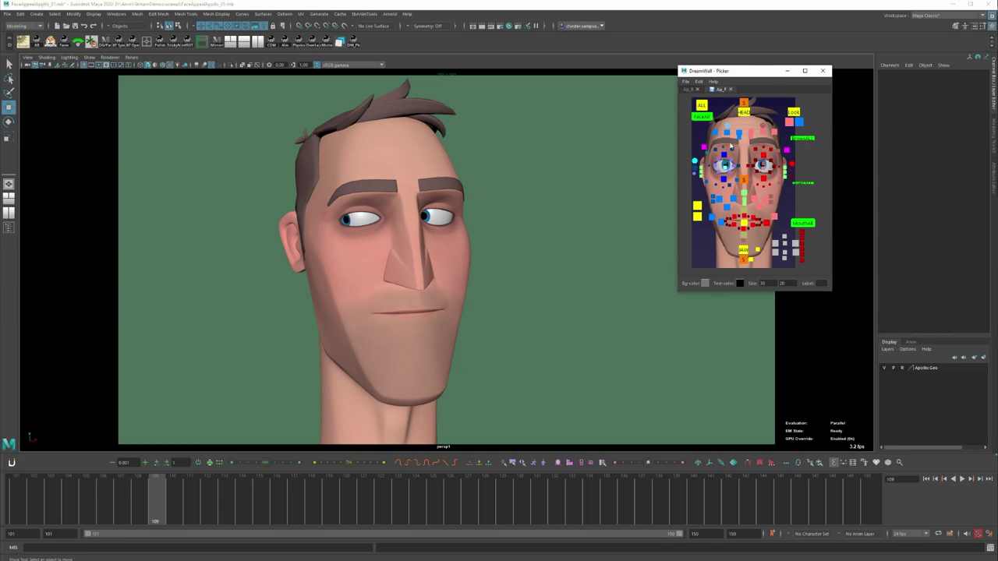
click(789, 121)
middle_drag(434, 286, 434, 285)
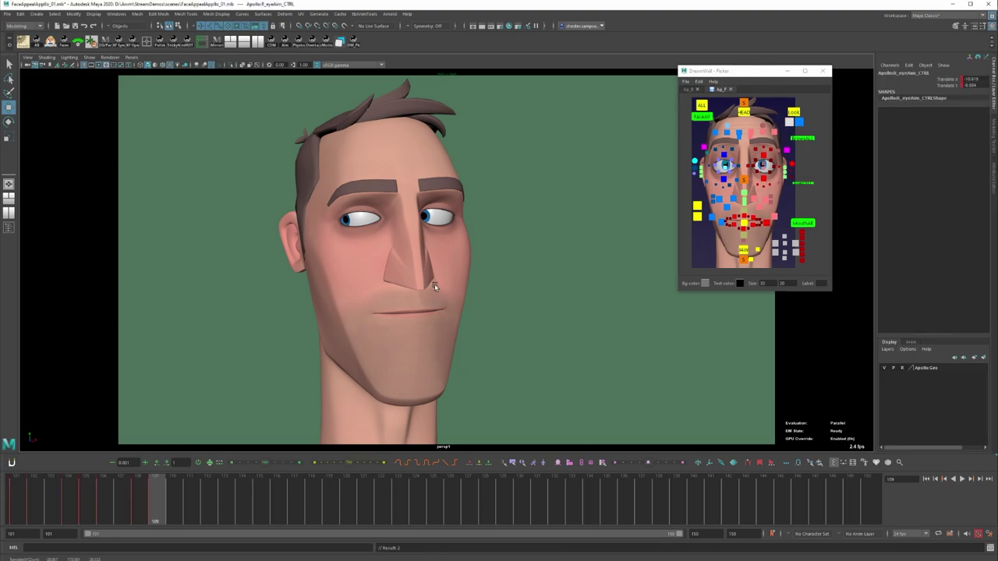
key(comma)
key(period)
key(comma)
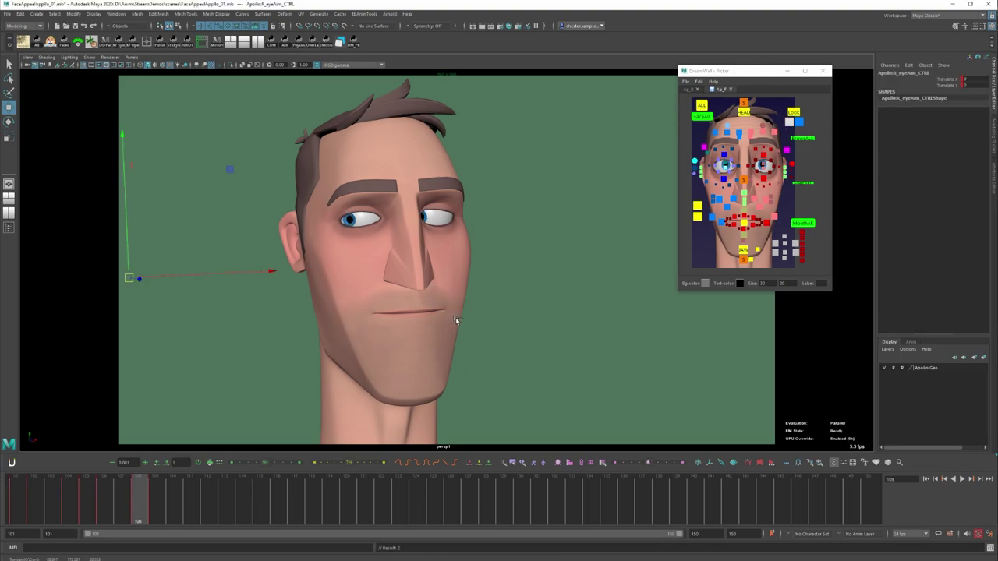
key(period)
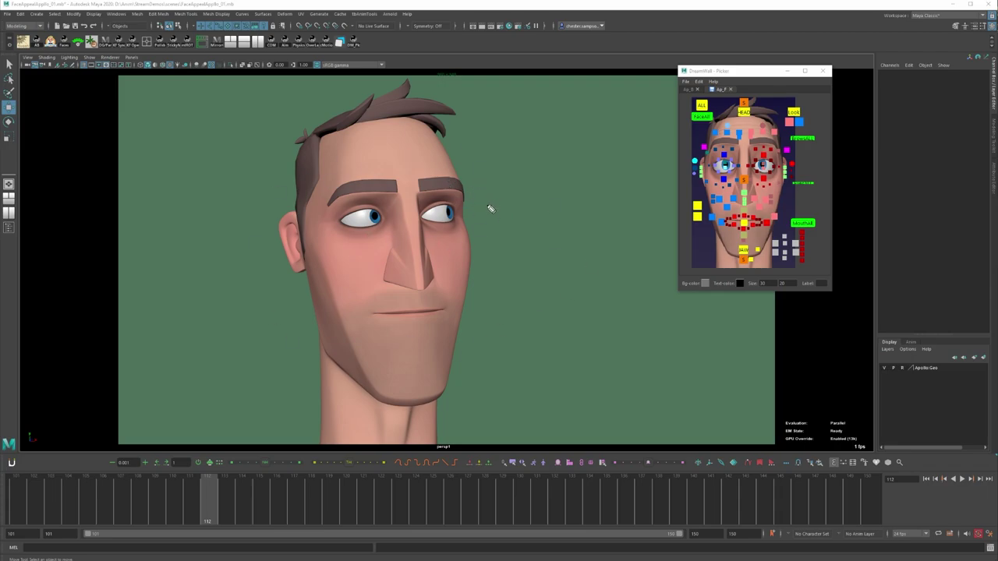
- At frame 112, sketch a stretch arrow along the far side of the face, squash arrows by the ear, and a perspective line across the eyes
mouse_move(473, 172)
mouse_down()
mouse_move(510, 364)
mouse_move(470, 364)
mouse_up()
drag(481, 163, 456, 170)
drag(285, 314, 285, 296)
mouse_move(277, 204)
mouse_down()
mouse_move(257, 250)
mouse_move(287, 263)
mouse_move(429, 193)
mouse_up()
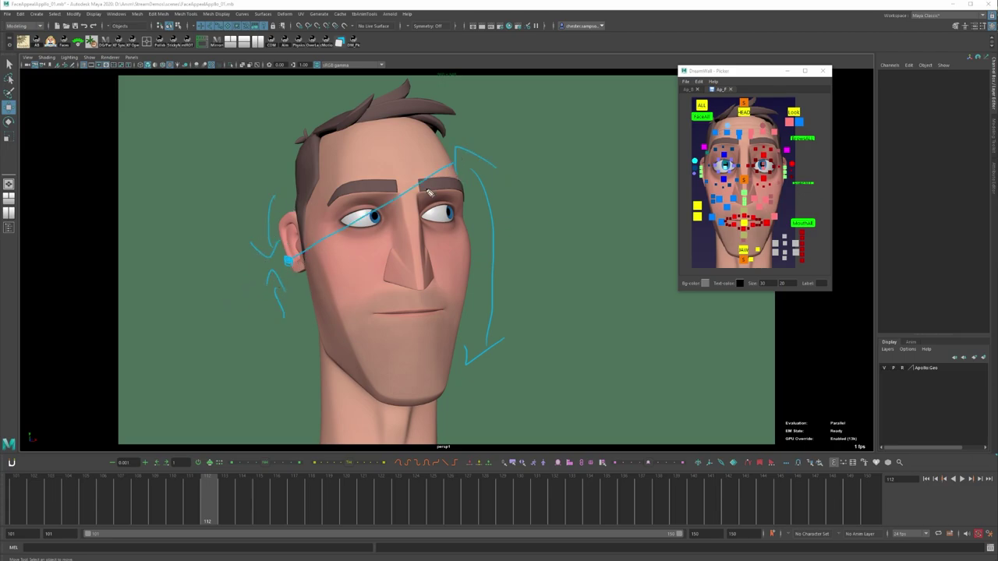
mouse_move(297, 266)
mouse_down()
mouse_move(367, 312)
mouse_move(459, 345)
mouse_move(473, 244)
mouse_move(454, 169)
mouse_up()
- Raise the far eyebrow controls at frame 112 to open up the far side of the face
click(456, 175)
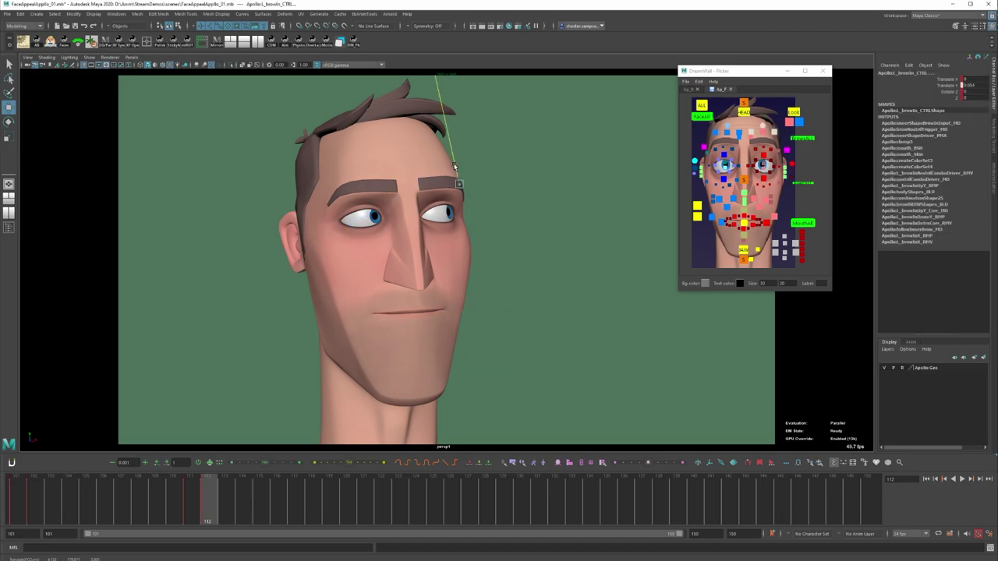
click(746, 141)
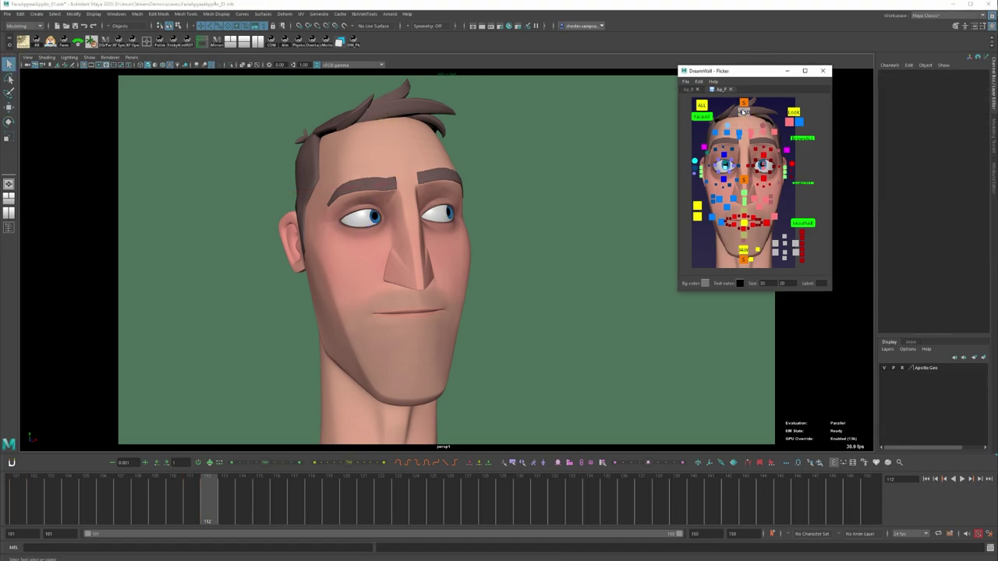
- Shift the top and bottom head squetch controls slightly in negative X at frame 112 to skew the head shape
click(744, 102)
key(w)
drag(431, 108, 424, 109)
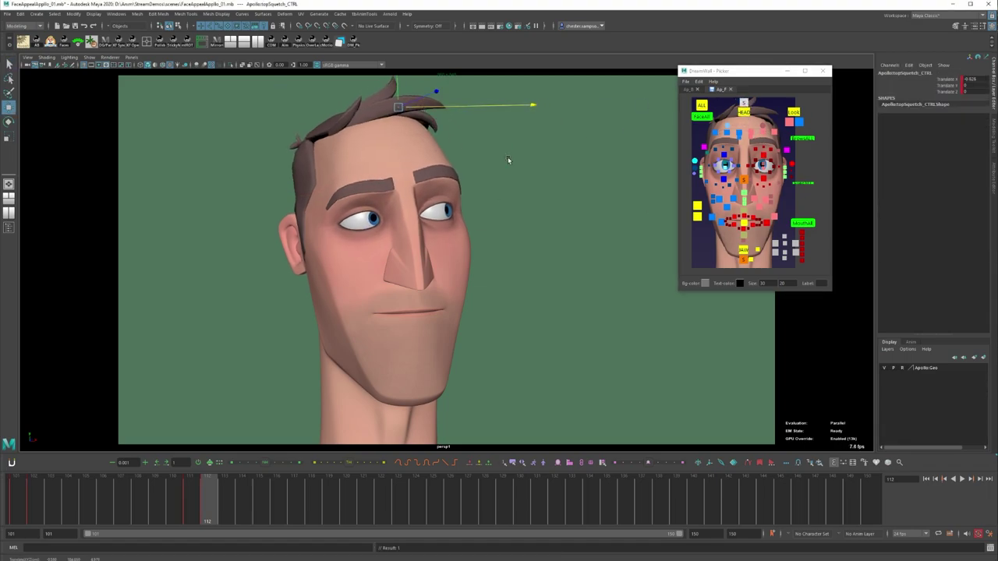
click(744, 261)
mouse_move(463, 429)
mouse_down()
mouse_move(475, 429)
mouse_move(456, 430)
mouse_up()
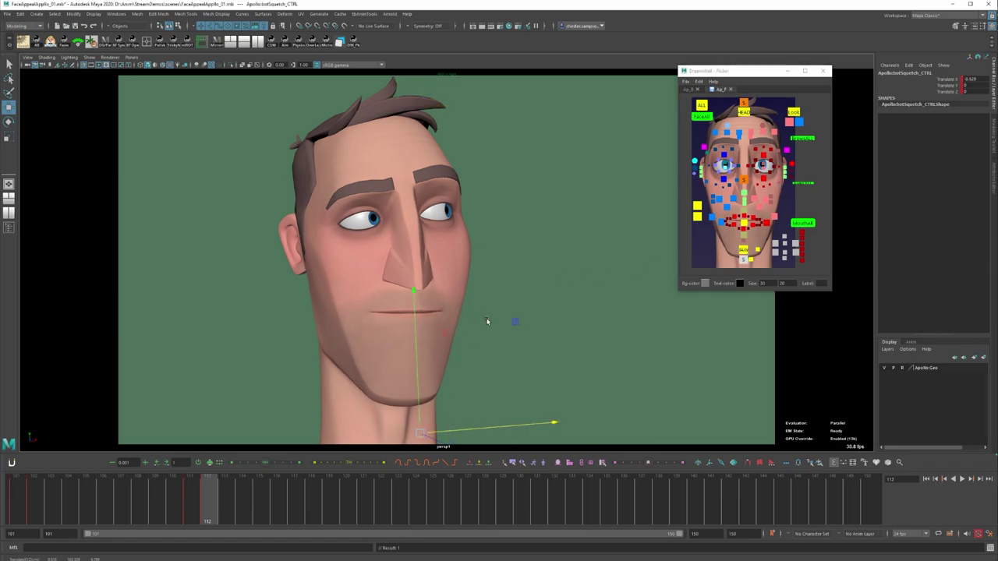
click(547, 227)
- Scale the far eye's squetch control to about 1.063 in Y at frame 112 to enlarge that eye
click(778, 167)
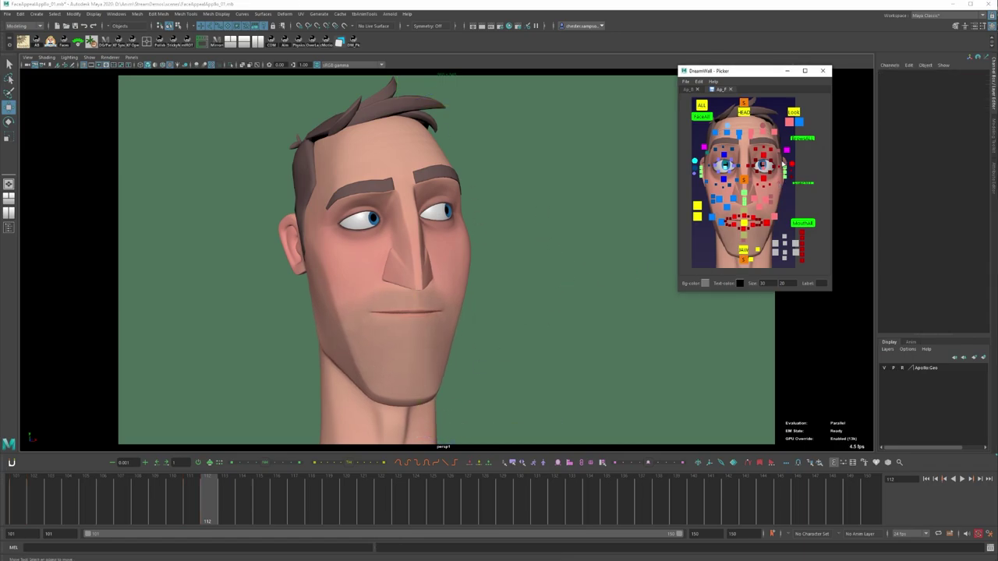
click(763, 157)
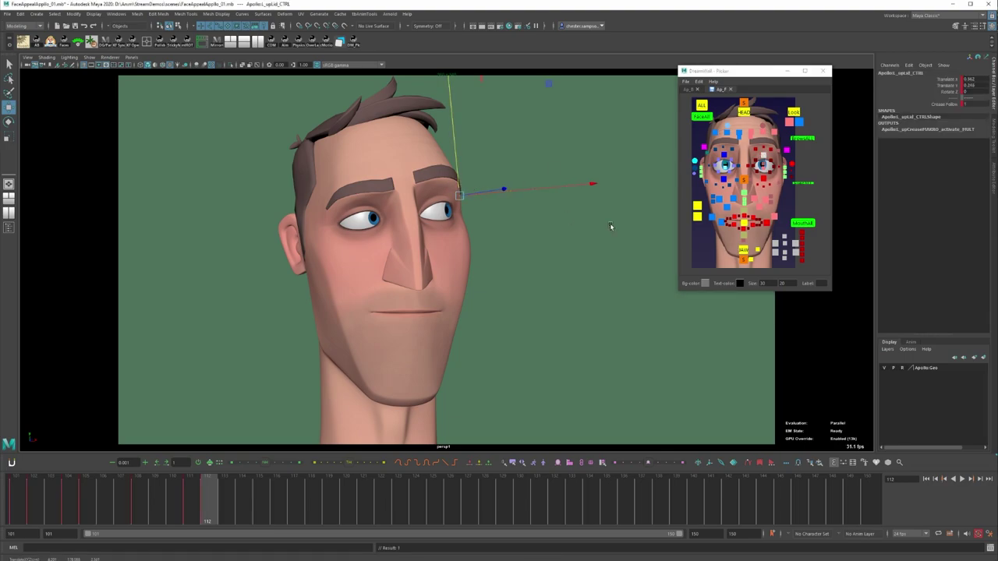
click(780, 163)
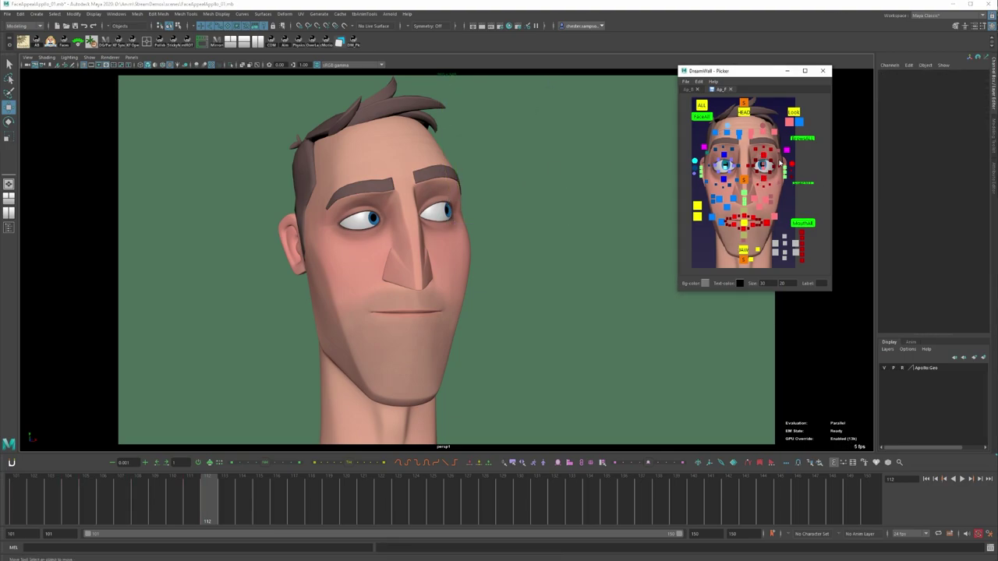
click(785, 149)
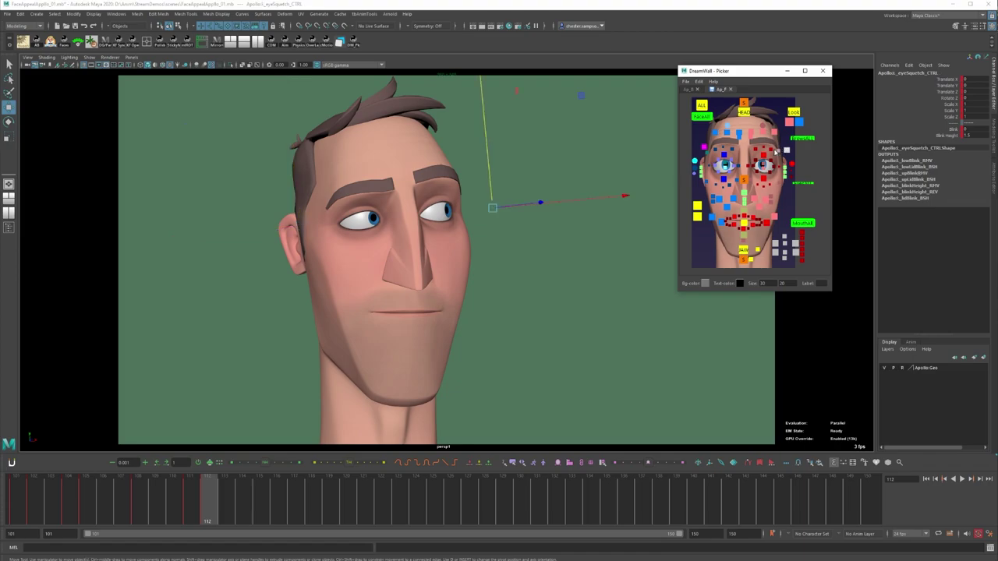
key(r)
drag(492, 189, 488, 187)
key(q)
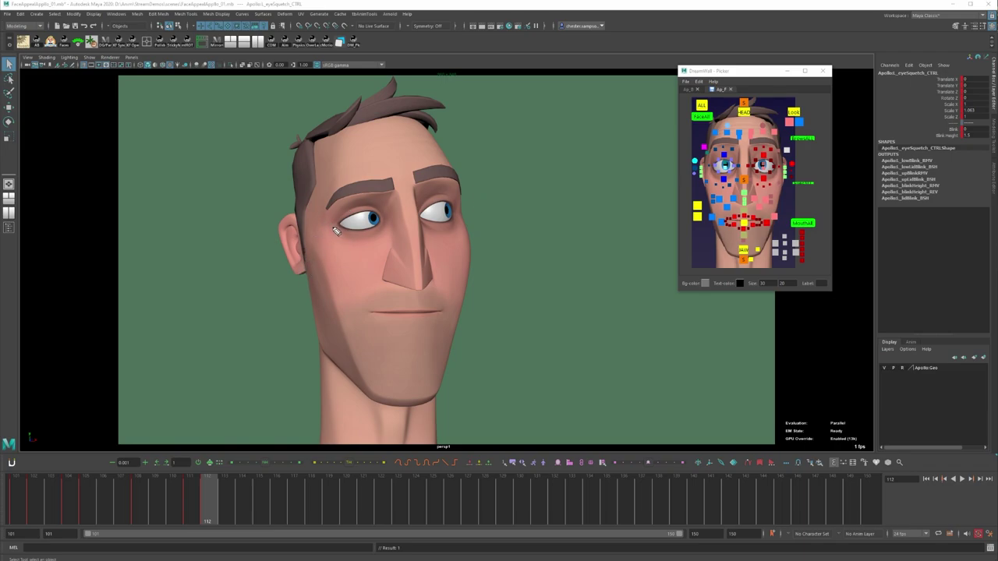
- Sketch angular outlines around both eyes to mark the eyelid shapes at frame 112
drag(336, 224, 337, 235)
mouse_move(380, 201)
mouse_down()
mouse_move(384, 226)
mouse_move(386, 200)
mouse_up()
drag(330, 223, 387, 233)
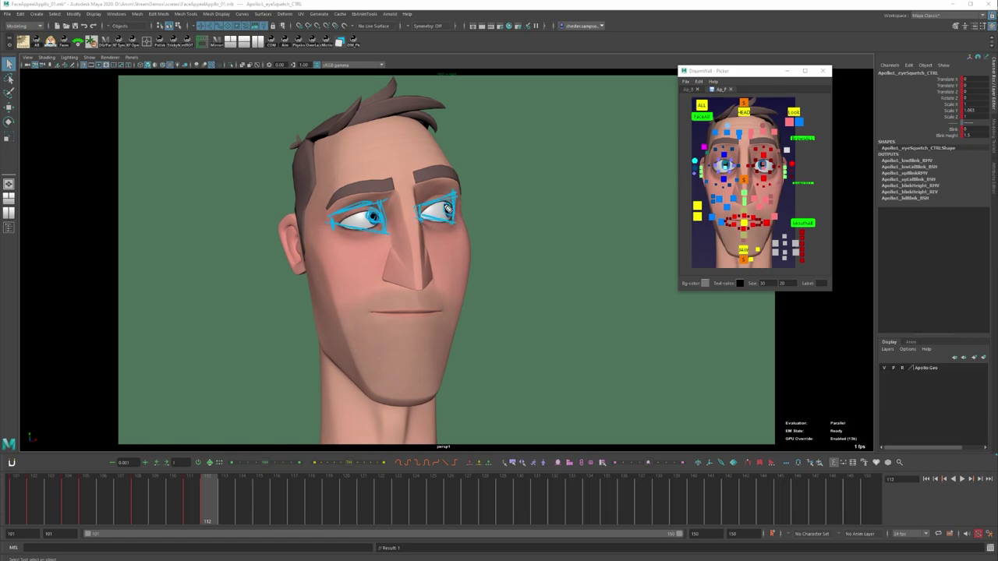
key(backslash)
- Key all eyelid controls at frame 113 and adjust the far eye's individual lid controls in close-up
key(w)
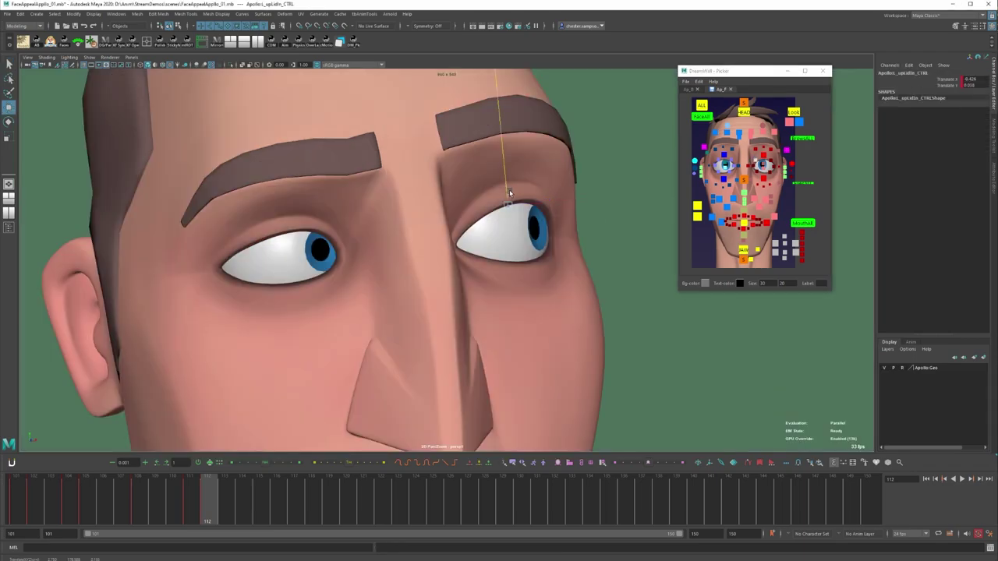
click(803, 184)
key(alt+period)
key(s)
click(567, 190)
click(566, 224)
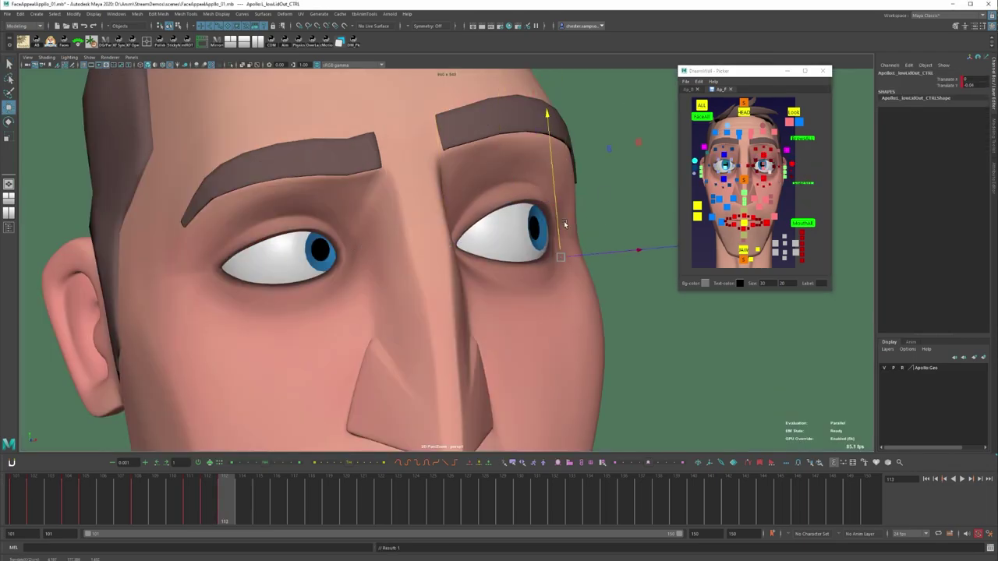
click(533, 256)
- Refine the near eye's upper and lower lid controls at frame 113 to follow the sideways gaze
click(222, 276)
middle_drag(223, 277, 222, 273)
click(323, 221)
click(247, 210)
middle_drag(325, 219, 333, 213)
click(337, 226)
click(248, 243)
middle_drag(394, 293, 401, 288)
key(alt+comma)
key(alt+period)
click(335, 283)
key(alt+comma)
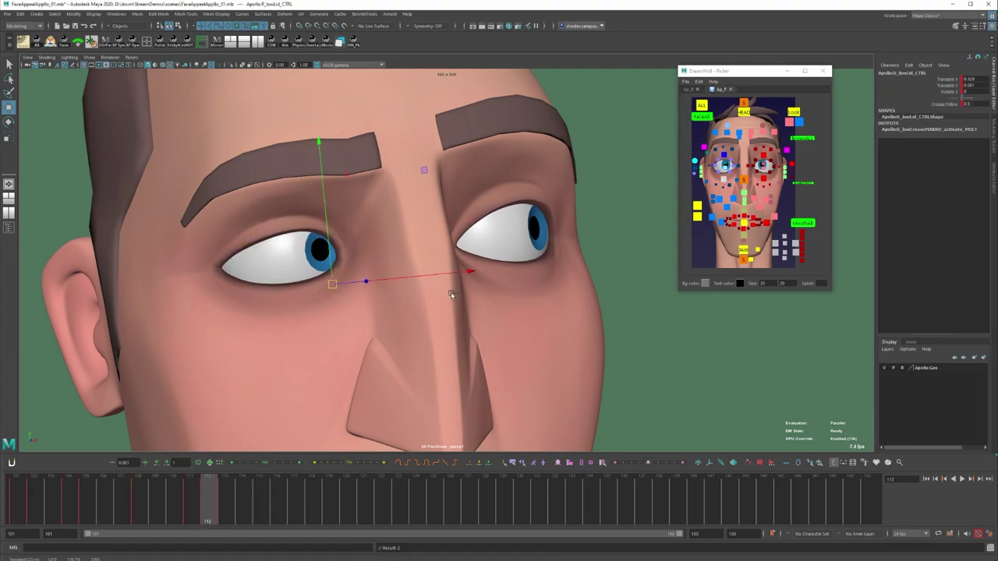
- Compare the eyelid shapes between frames 112 and 113 in close-up and in the full head view
click(672, 322)
key(alt+period)
key(alt+comma)
key(alt+period)
key(alt+comma)
key(alt+period)
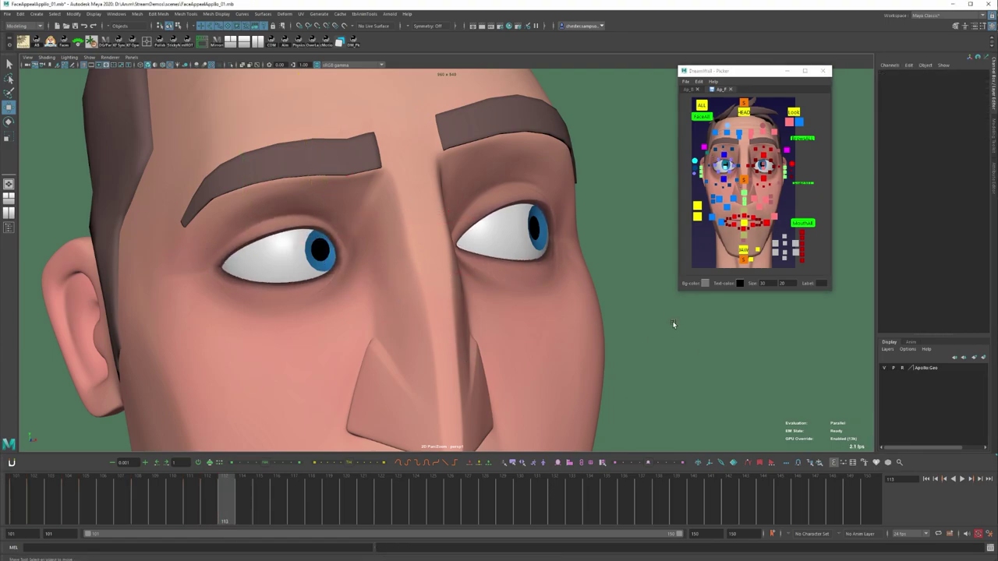
key(backslash)
key(alt+comma)
key(alt+period)
key(alt+comma)
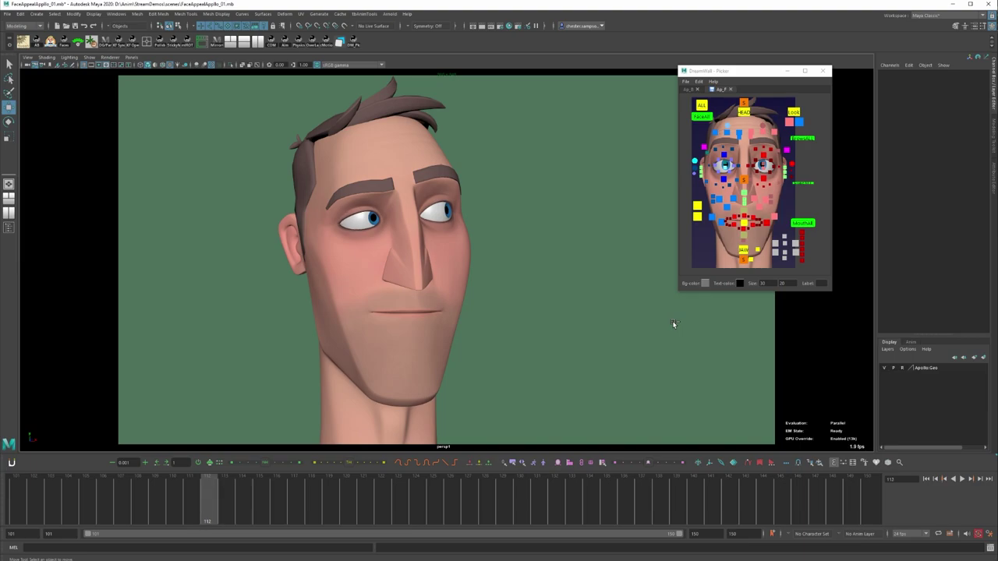
key(alt+period)
key(alt+comma)
key(alt+period)
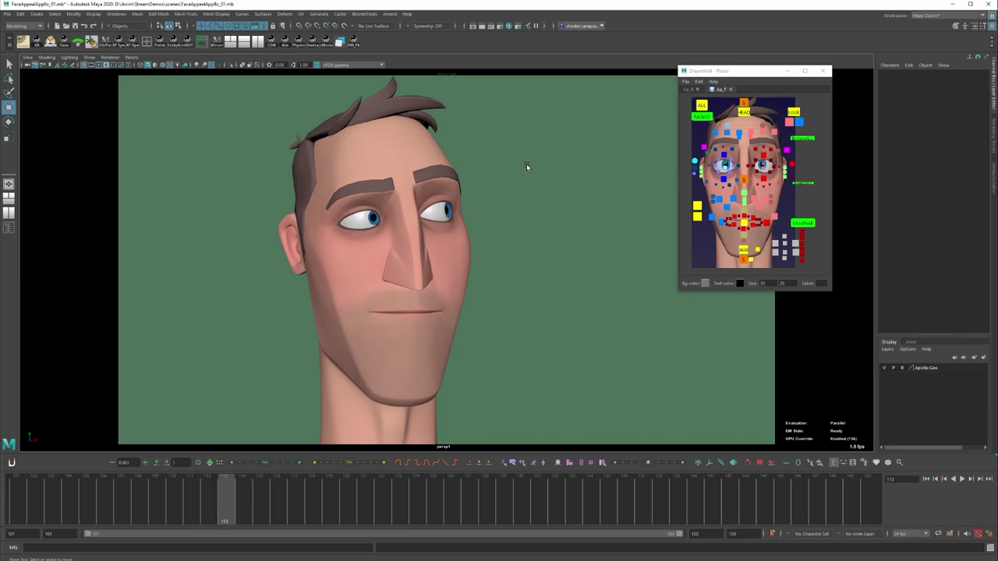
key(alt+comma)
key(alt+period)
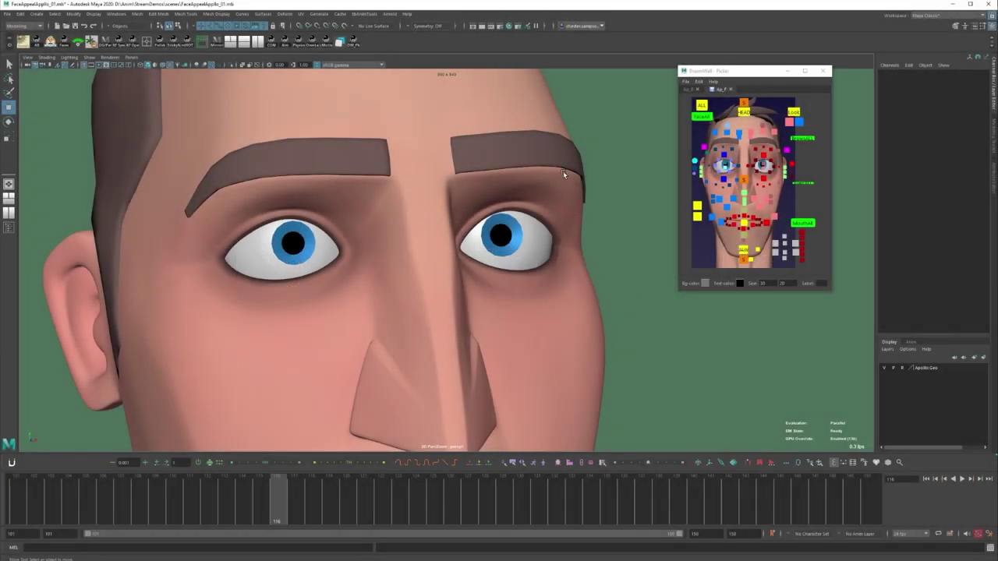
- Adjust the eye aim height at frame 116 and lower both upper lids to about 0.016 in Y at frame 117
click(794, 112)
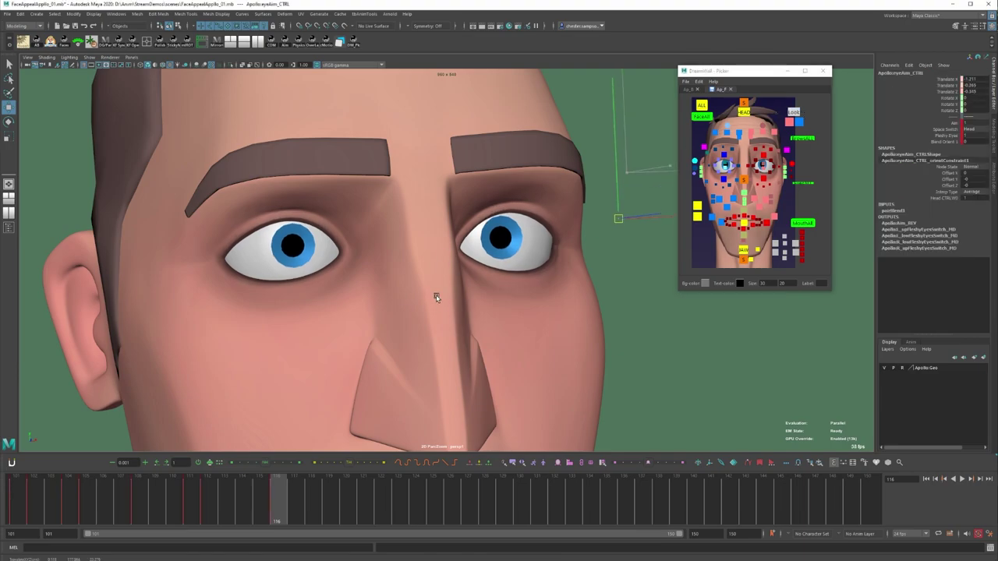
key(backslash)
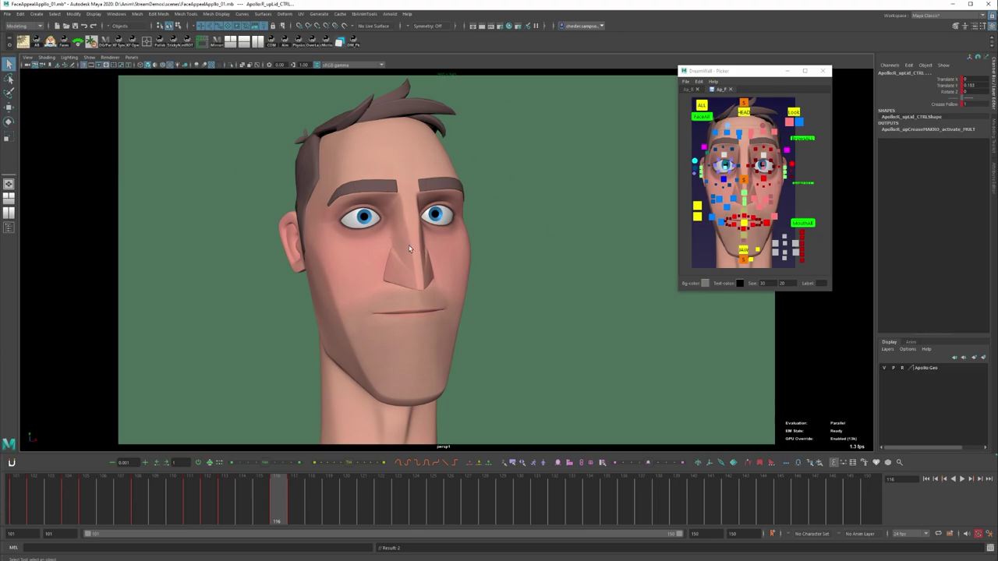
key(w)
key(alt+period)
key(backslash)
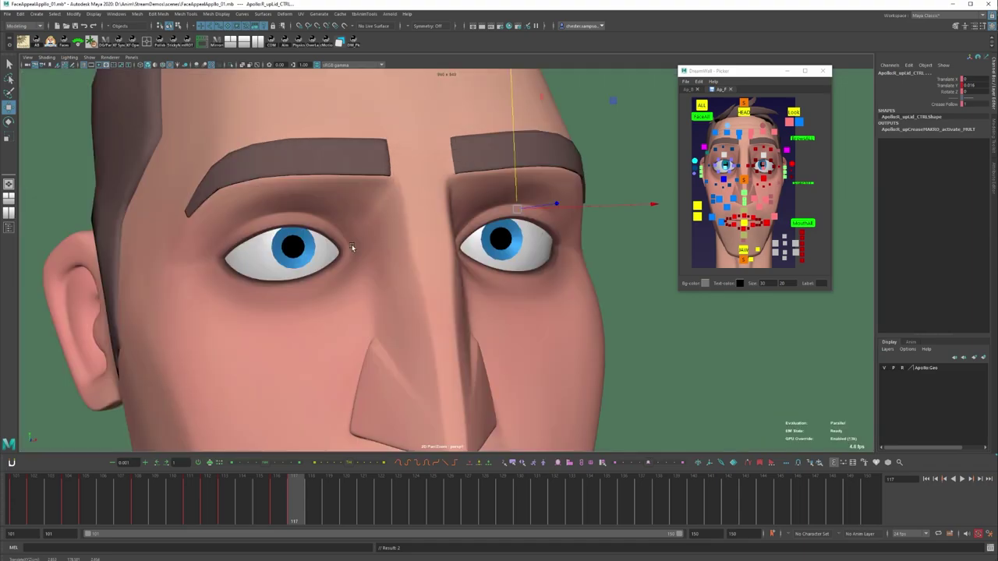
key(alt+comma)
key(alt+period)
- At frame 118, reposition the gaze vertically with the main eye aim control
click(742, 148)
click(793, 116)
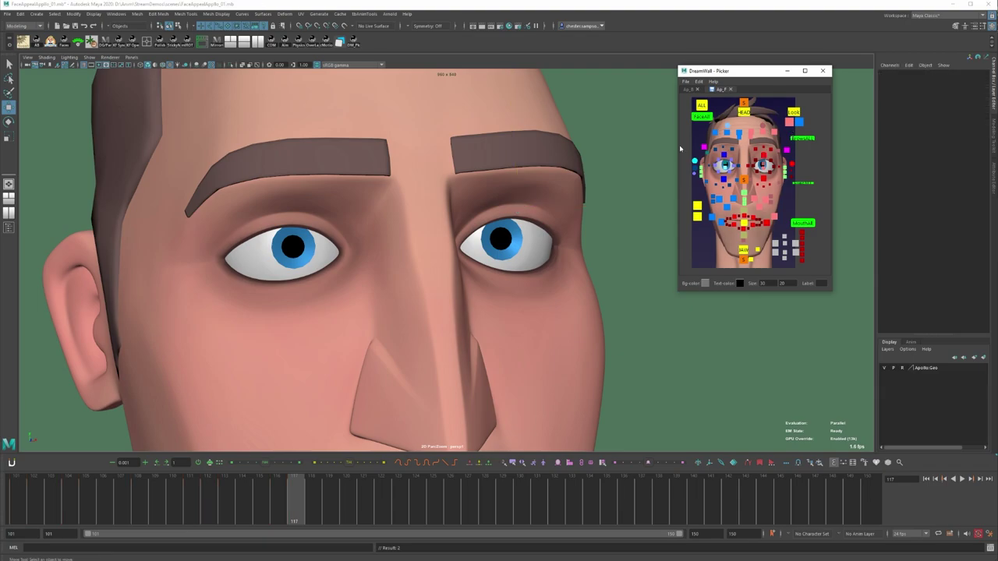
click(793, 111)
key(alt+period)
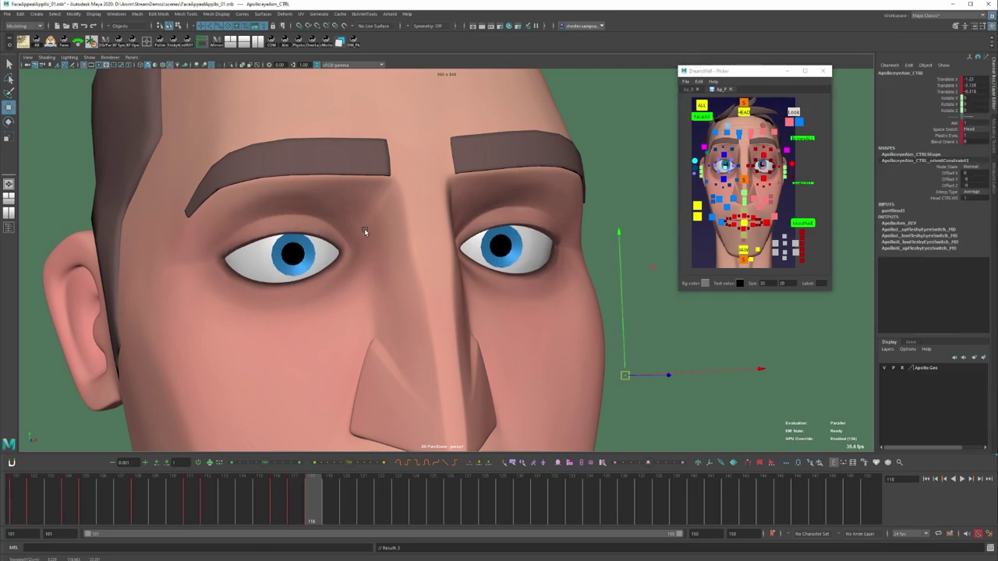
middle_drag(364, 270, 361, 258)
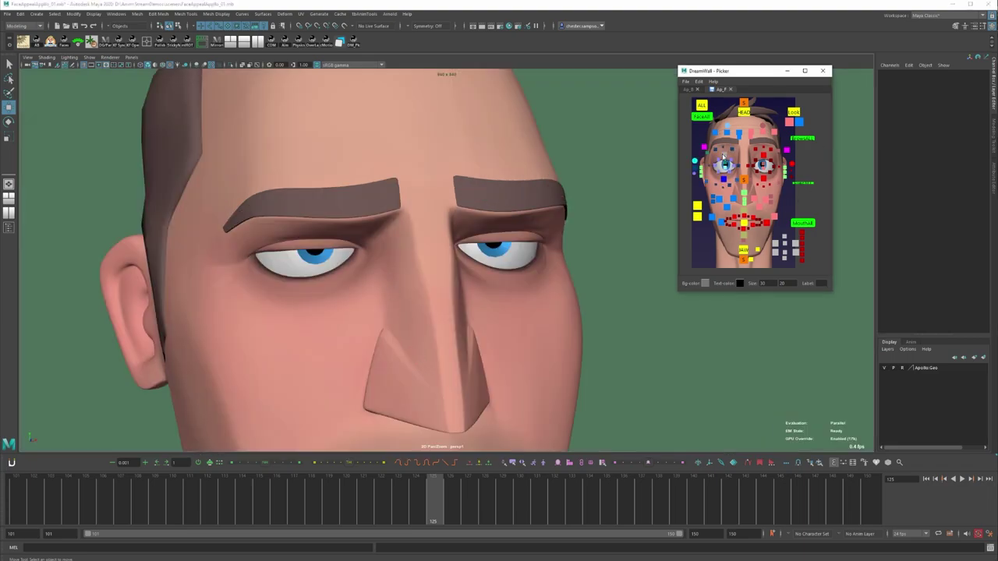
- Raise both upper lids at frame 125 to uncover more of the pupils, and compare the pose with frame 126
click(723, 158)
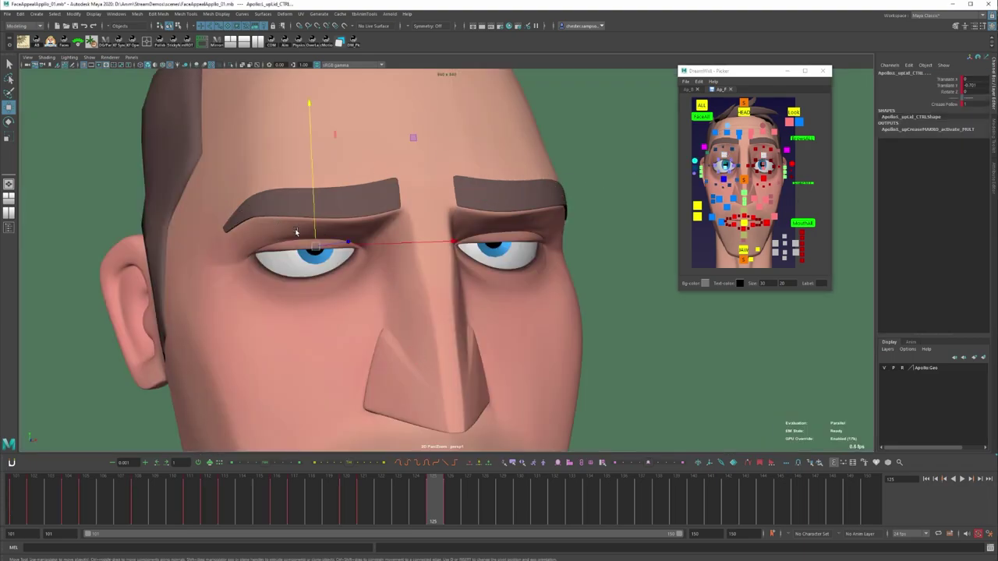
drag(316, 235, 316, 227)
key(q)
key(backslash)
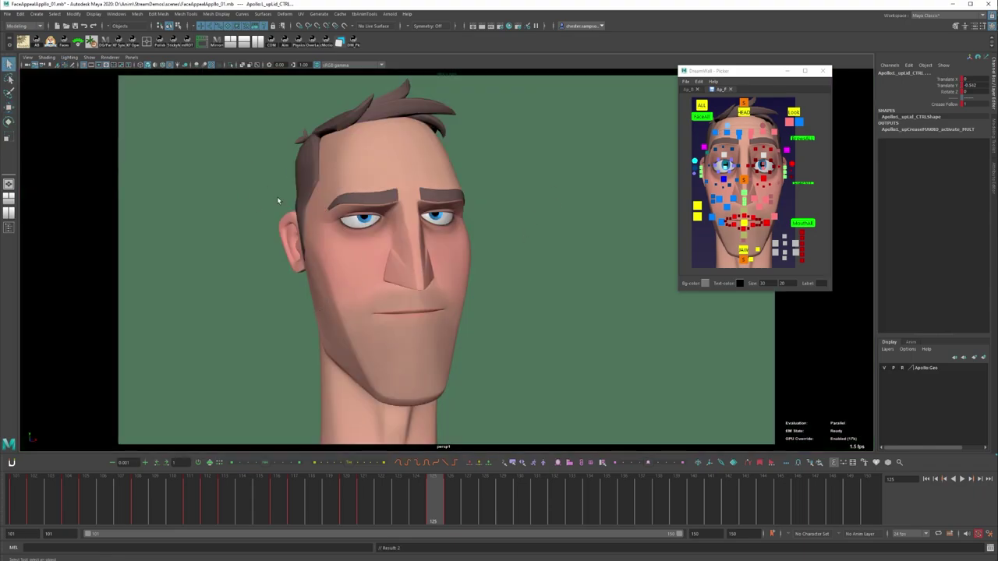
key(period)
key(comma)
key(period)
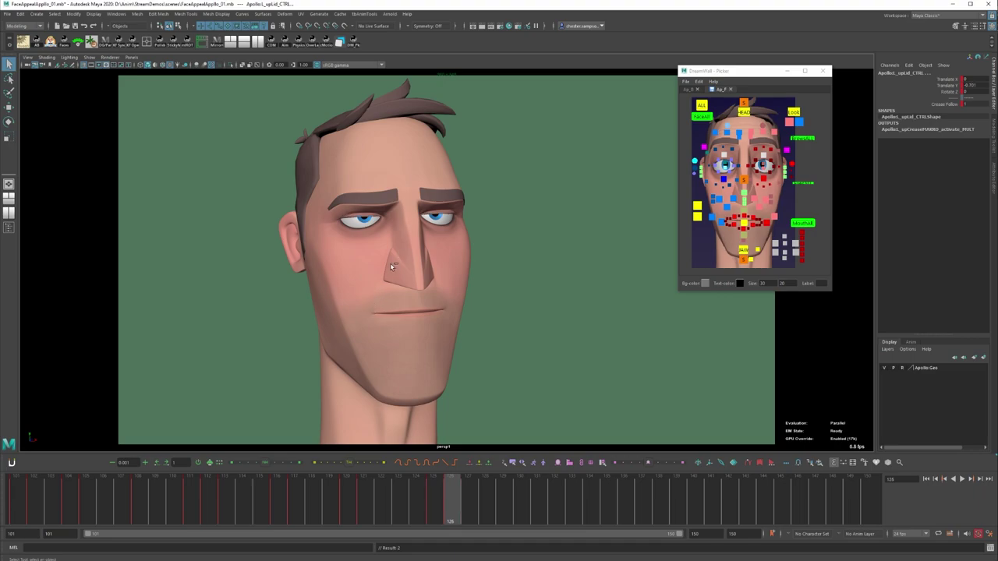
key(alt+comma)
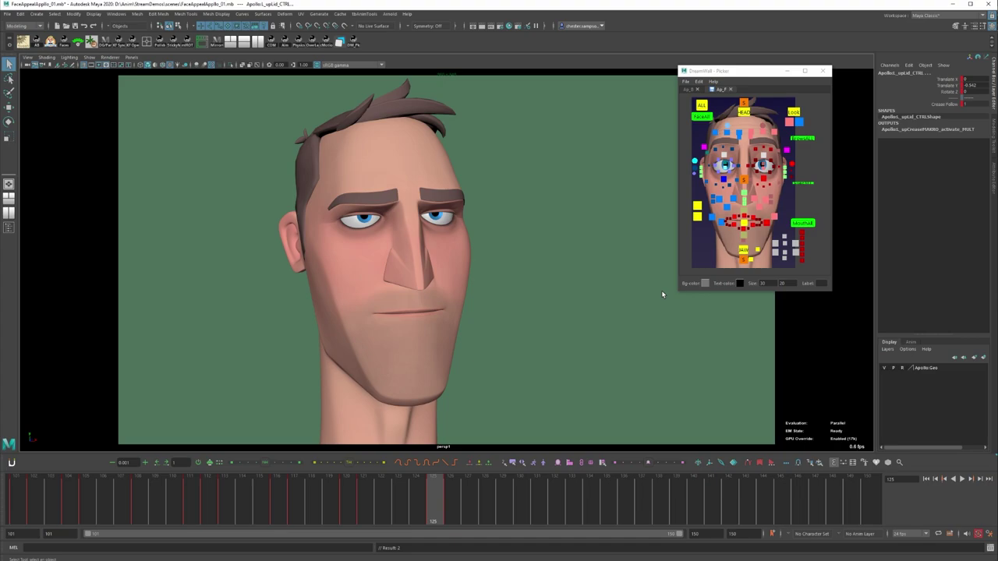
key(alt+period)
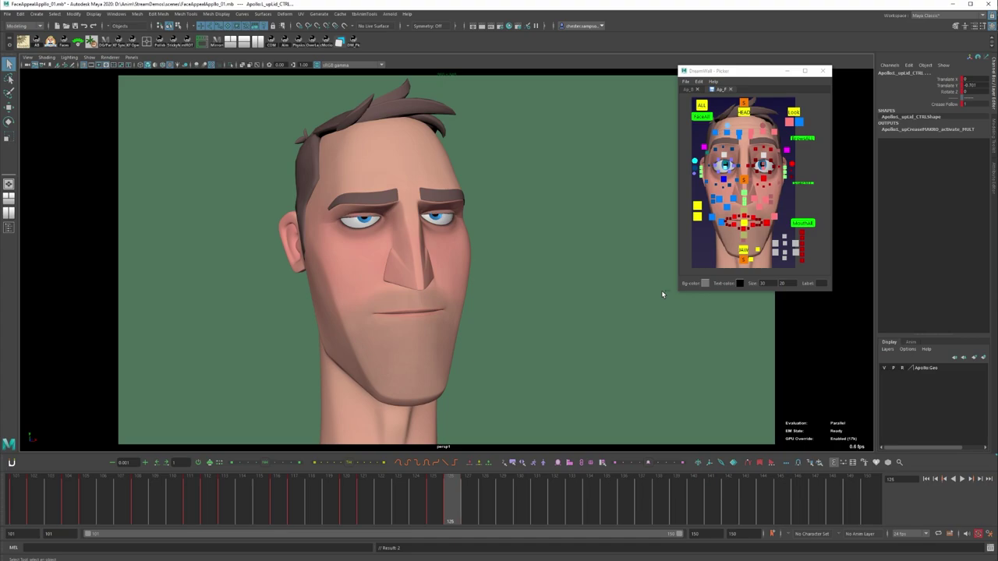
key(alt+comma)
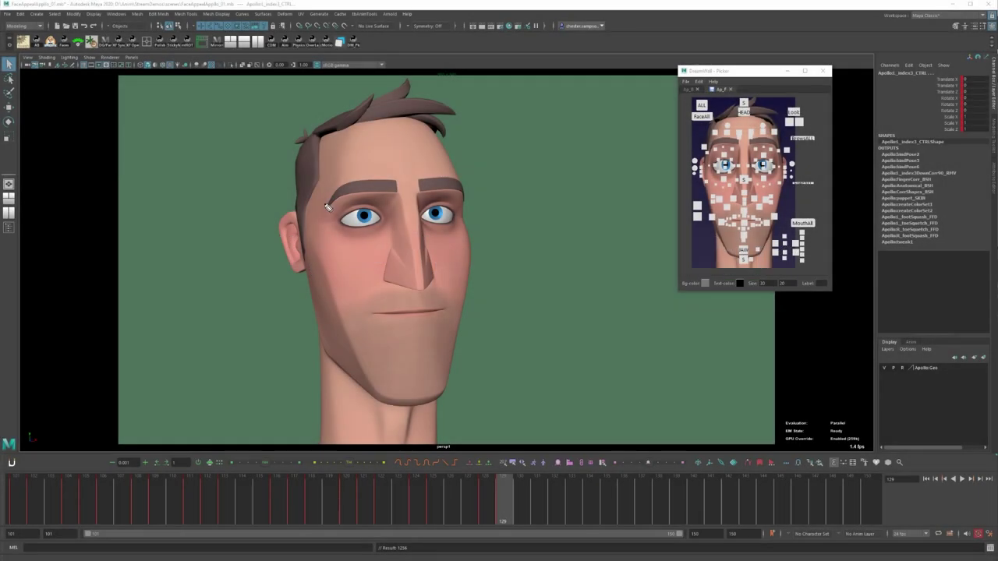
- Sketch guide lines over the near and far eyebrows at frame 129 to show their shapes
drag(328, 207, 395, 184)
drag(460, 190, 422, 185)
mouse_move(355, 188)
mouse_down()
mouse_move(390, 187)
mouse_move(326, 200)
mouse_up()
drag(426, 189, 445, 188)
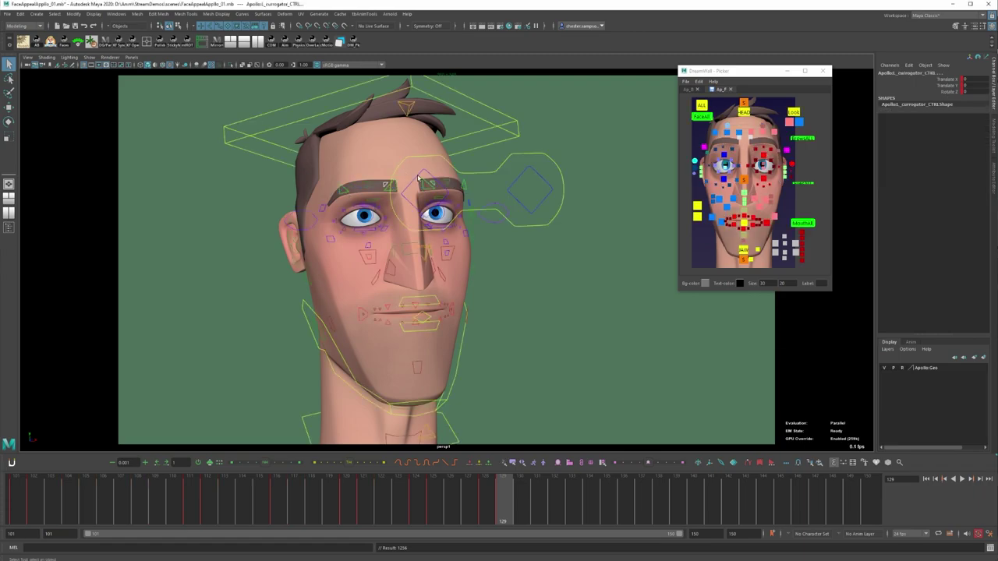
- At frame 129, lower the corrugator controls to about -0.207 and the mid-brow controls to about -0.172 in Y, comparing with frame 128
key(w)
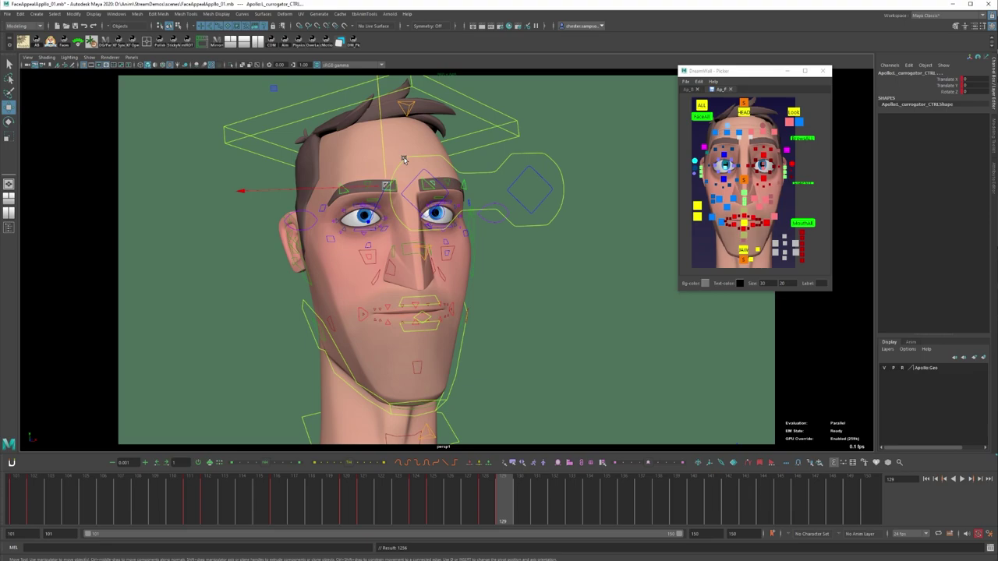
drag(386, 162, 385, 171)
key(alt+1)
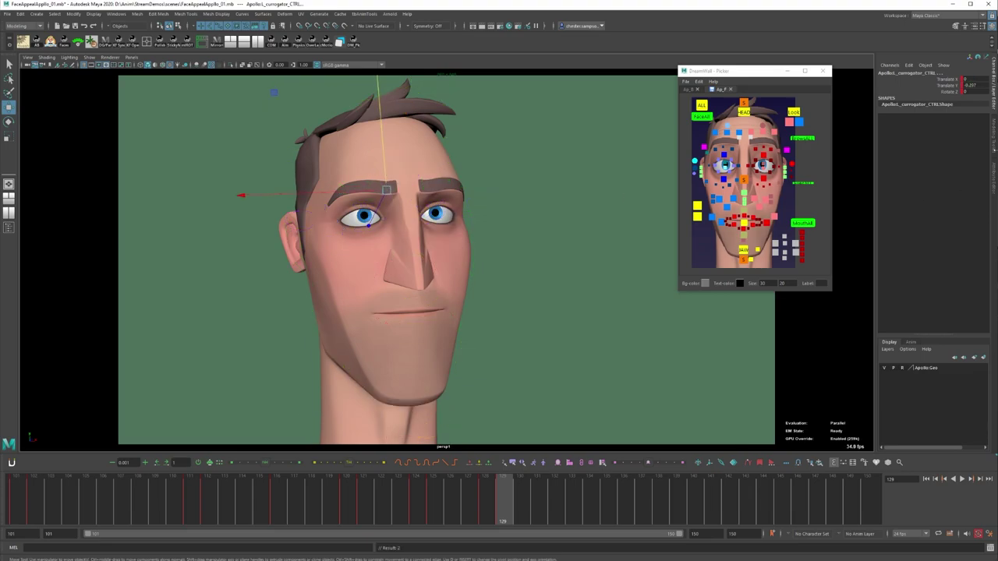
click(771, 138)
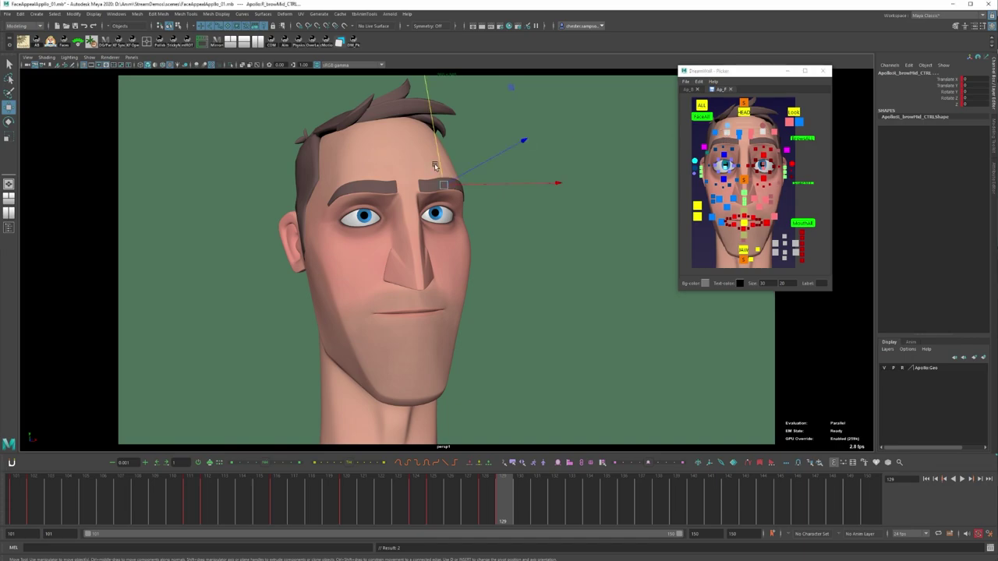
key(q)
key(alt+comma)
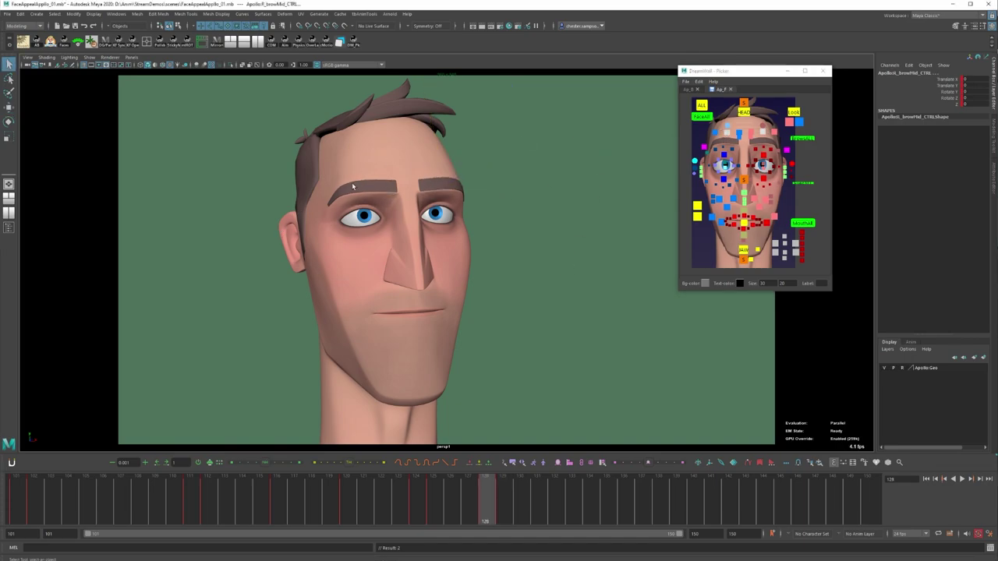
key(alt+period)
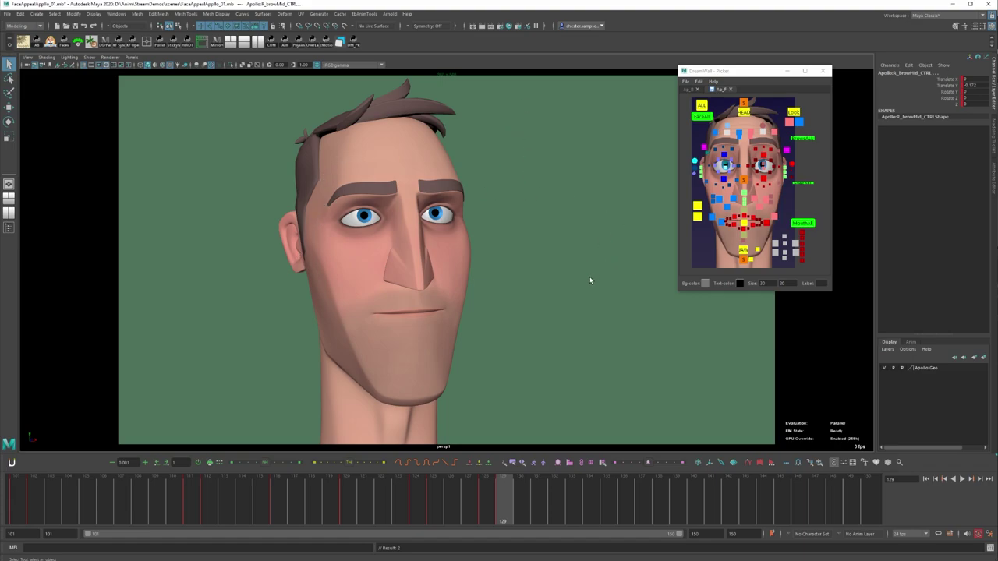
- Sketch a line along the near eyebrow at frame 130, and compare it with the brow pose at frame 131
key(alt+period)
click(729, 124)
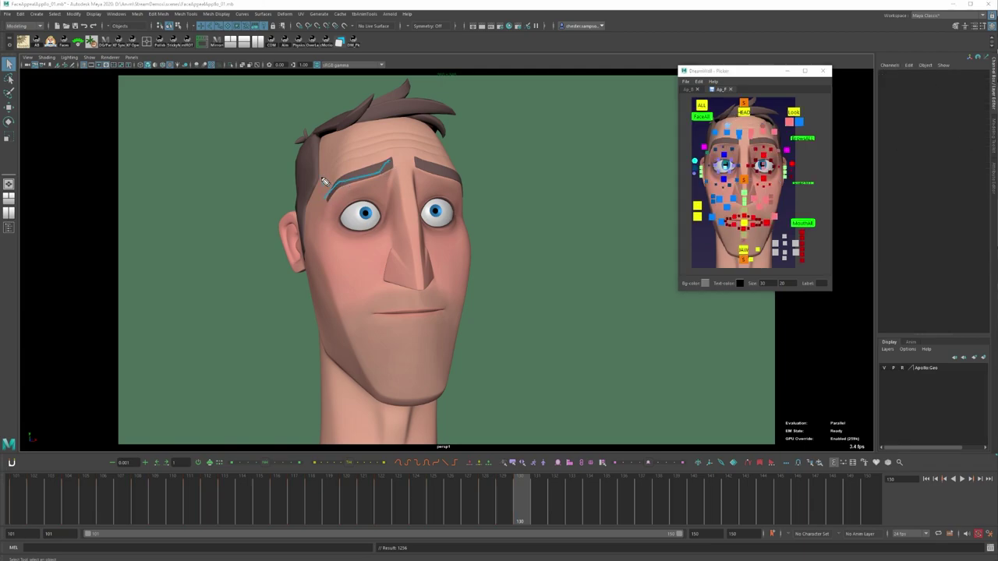
click(367, 175)
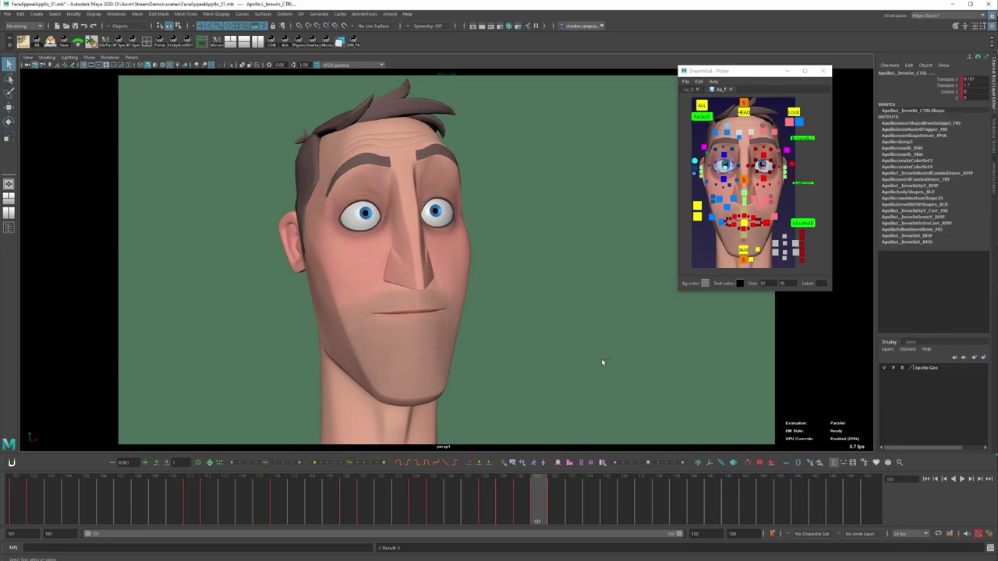
- Sketch a guide line through both eyebrows at frame 138, and undo the sketch
key(period)
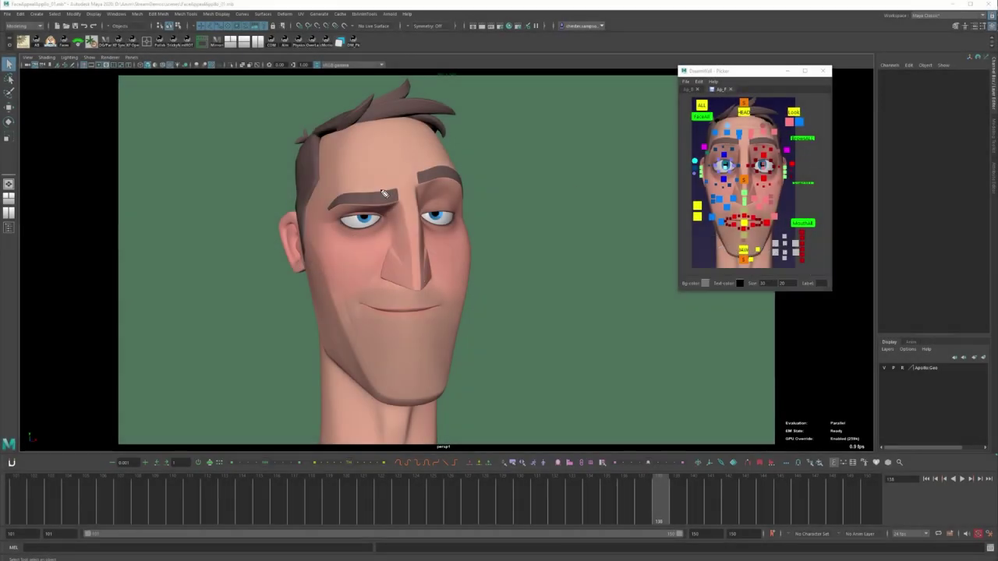
mouse_move(330, 211)
mouse_down()
mouse_move(428, 190)
mouse_move(470, 196)
mouse_up()
key(ctrl+z)
key(w)
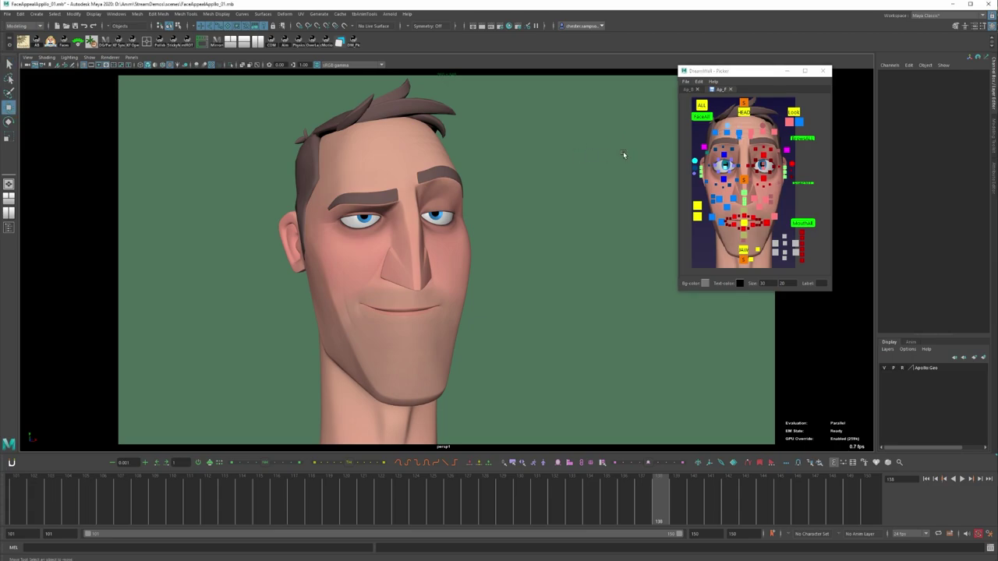
- Adjust the inner brow controls at frame 138 so both eyebrows follow one continuous line across the face
click(739, 134)
drag(394, 180, 420, 157)
click(750, 132)
key(q)
key(w)
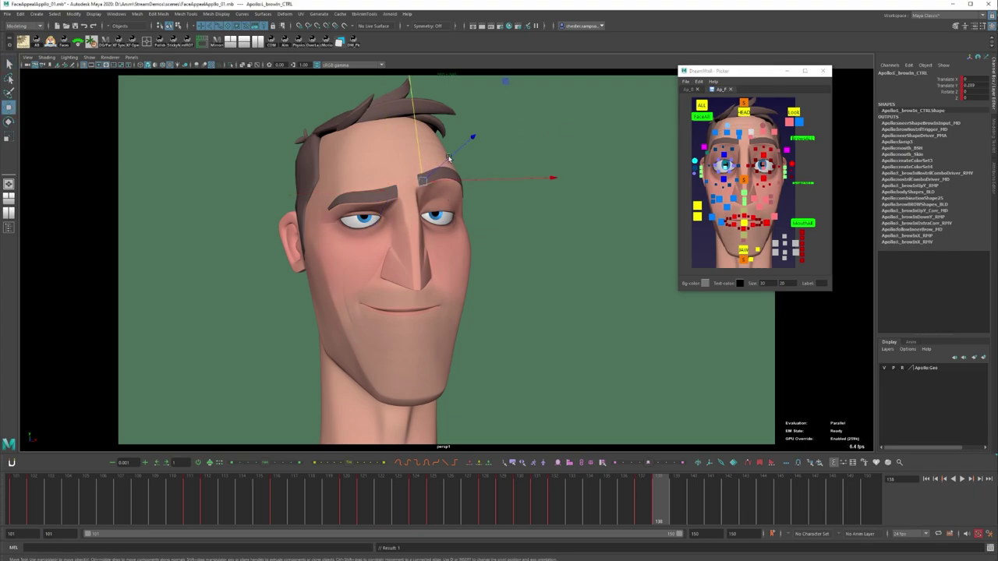
key(q)
click(469, 171)
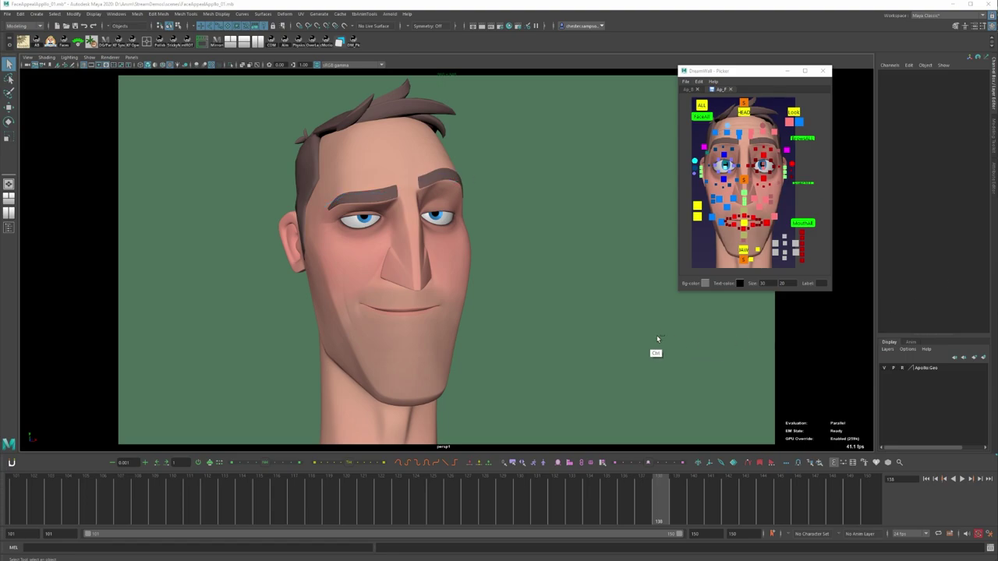
- Compare the brow poses at frames 137 and 138 by flipping between them
click(642, 499)
key(alt+period)
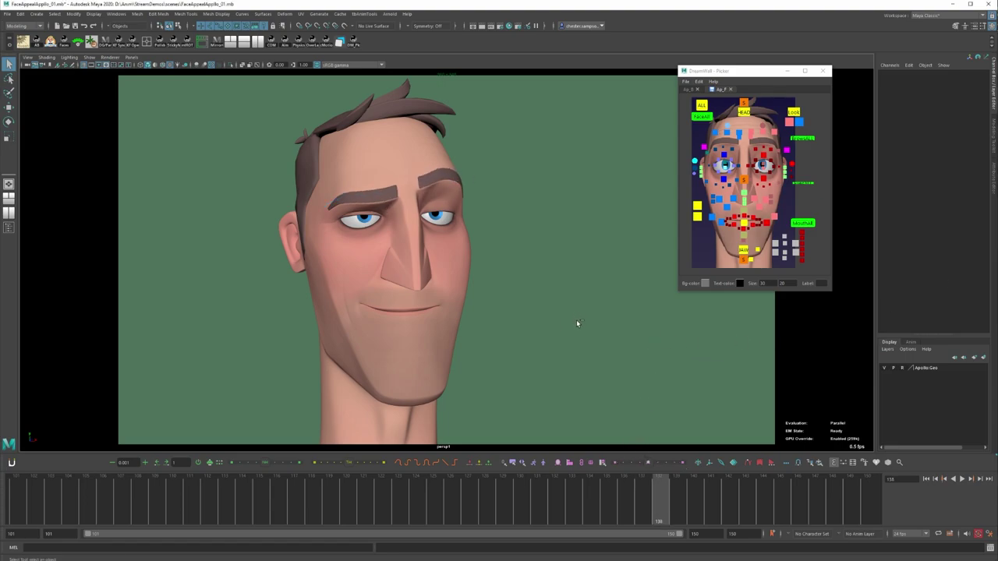
key(alt+comma)
key(alt+period)
key(alt+comma)
key(alt+period)
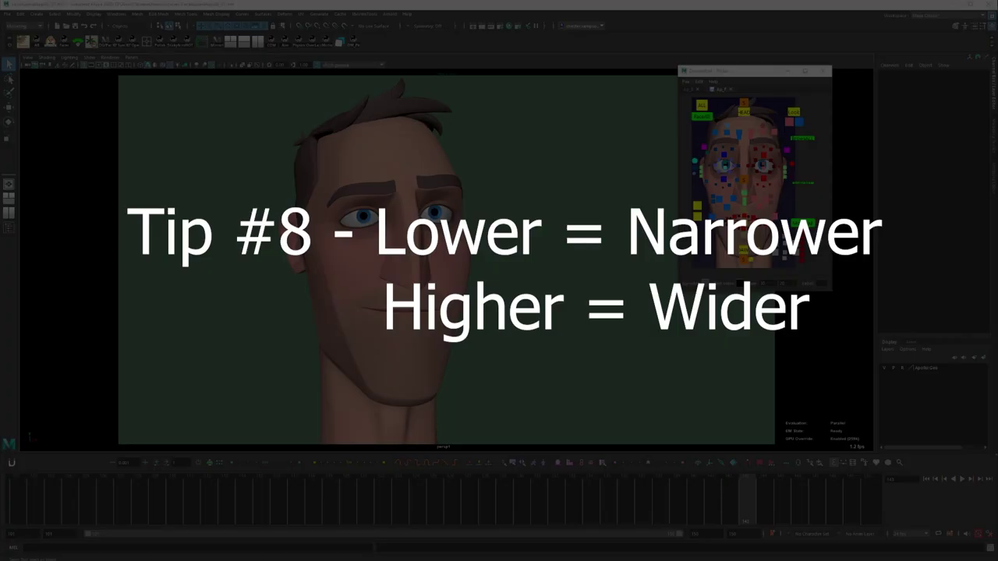
- Key both eyebrows at frame 143 and lower them, comparing the pose with frame 142
drag(730, 127, 781, 139)
key(w)
key(s)
key(alt+comma)
key(alt+period)
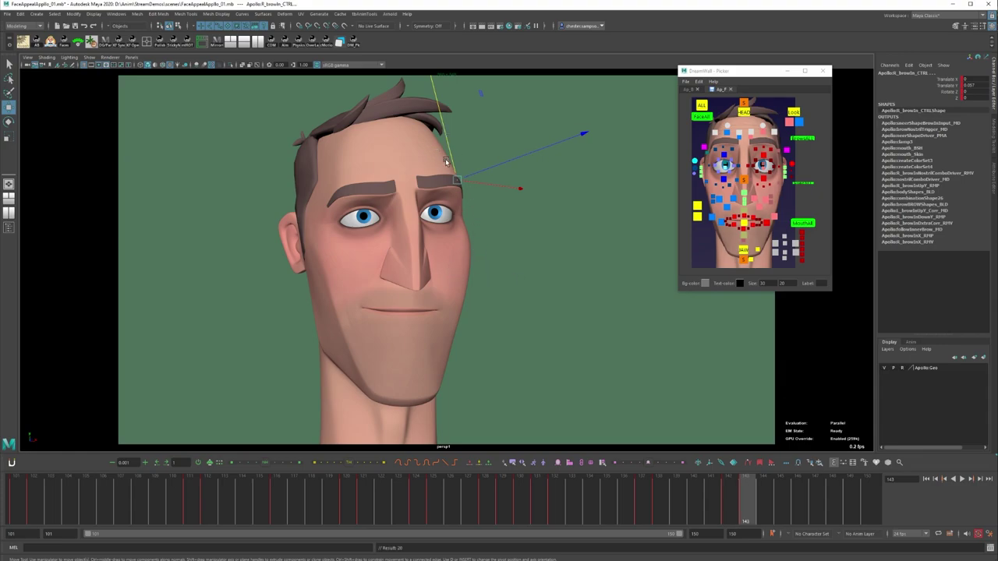
click(739, 139)
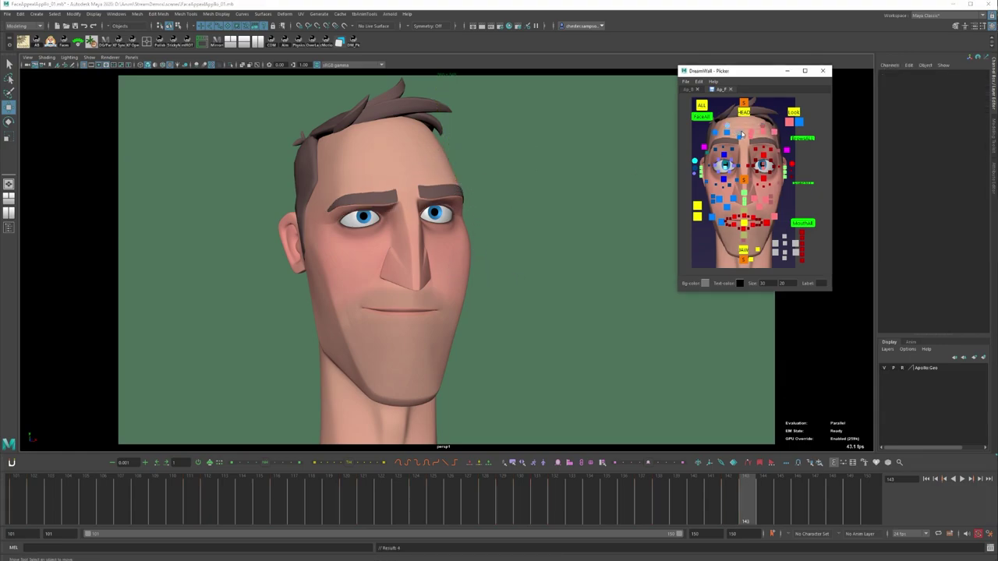
- Pull the inner brow controls inward at frame 143, to about -0.416 in X, and compare with frame 142
click(742, 134)
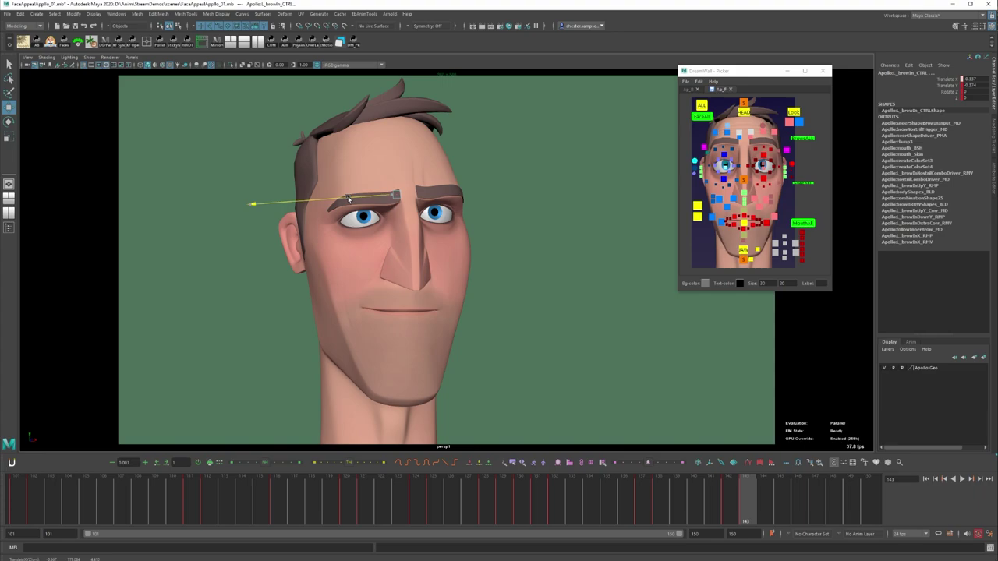
drag(348, 200, 366, 200)
key(alt+comma)
key(alt+period)
- Key all brow controls, shift the inner brows slightly outward on the frame after 143, and return to frame 143
click(715, 121)
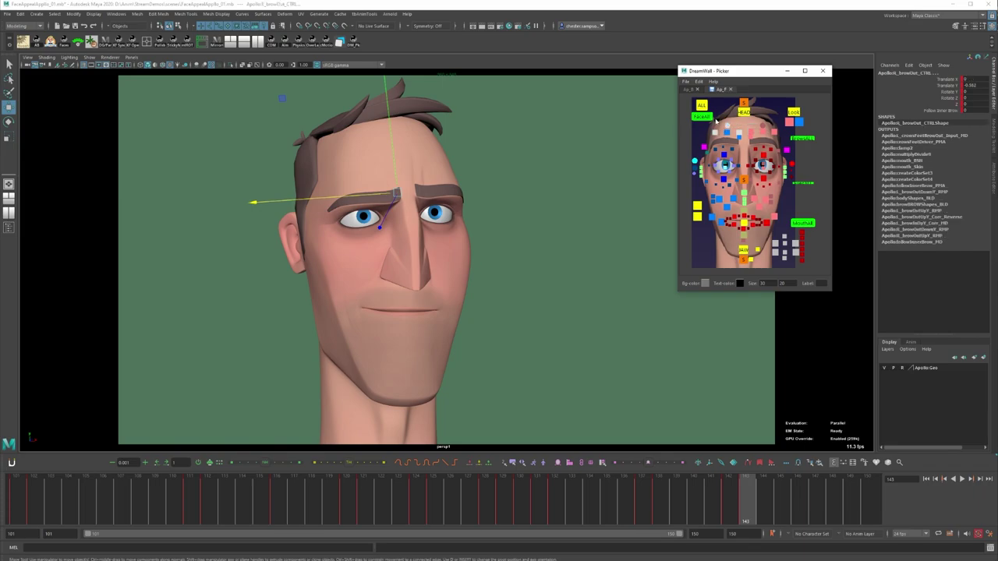
click(804, 138)
key(s)
key(alt+period)
drag(737, 130, 754, 133)
drag(369, 175, 363, 175)
key(alt+comma)
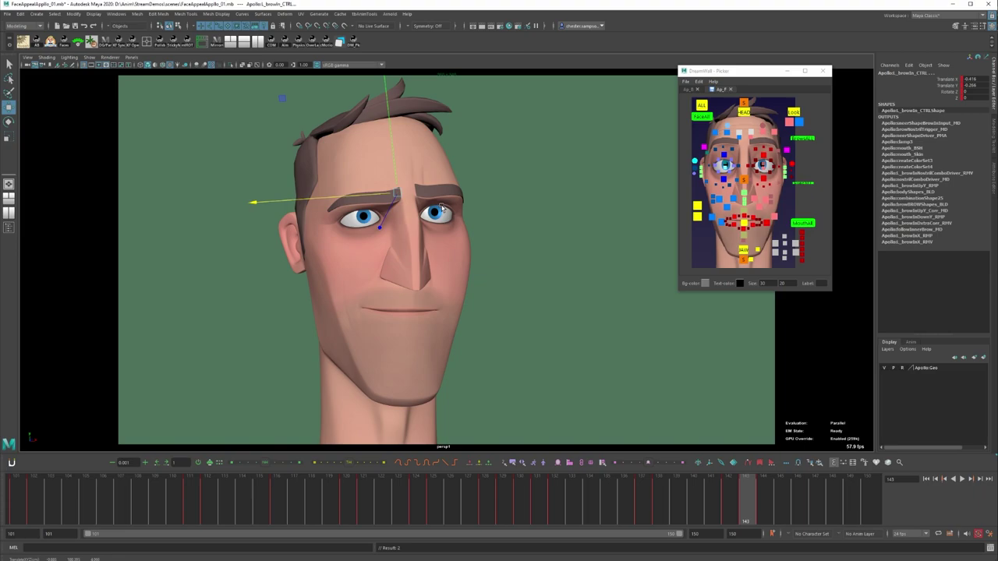
- Lower both upper eyelids slightly at frame 143, key them, and check against the neighbouring frame
key(alt+period)
click(426, 184)
key(alt+comma)
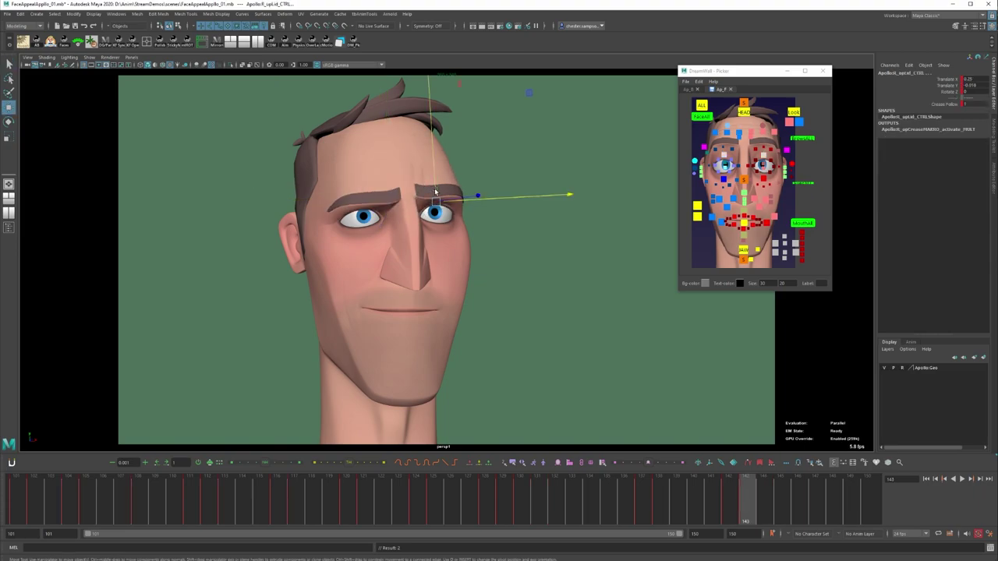
drag(436, 189, 435, 192)
key(s)
key(alt+comma)
key(alt+period)
key(s)
- Flip between frames 142 and 143 to compare the width of the raised and lowered brows
key(alt+comma)
key(alt+period)
key(alt+comma)
key(alt+period)
key(alt+comma)
click(485, 200)
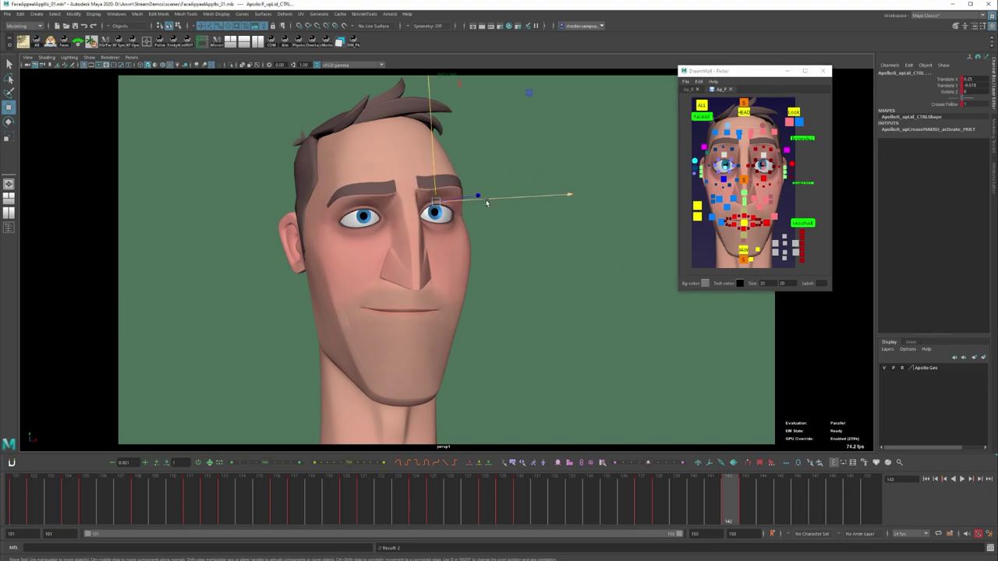
key(alt+period)
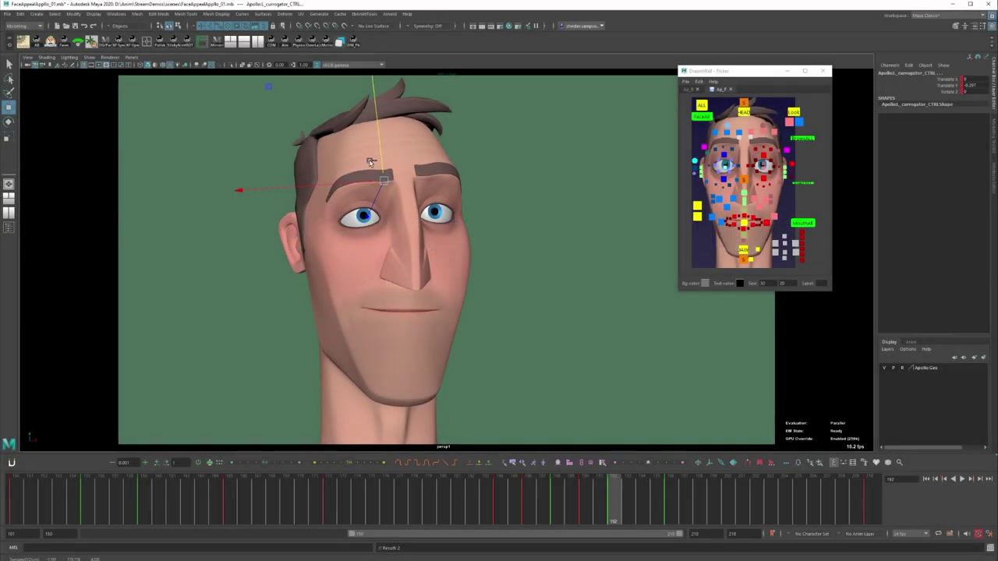
- Scrub back to frame 184 and play the animation to review the brows moving between low and high poses
drag(600, 490, 506, 492)
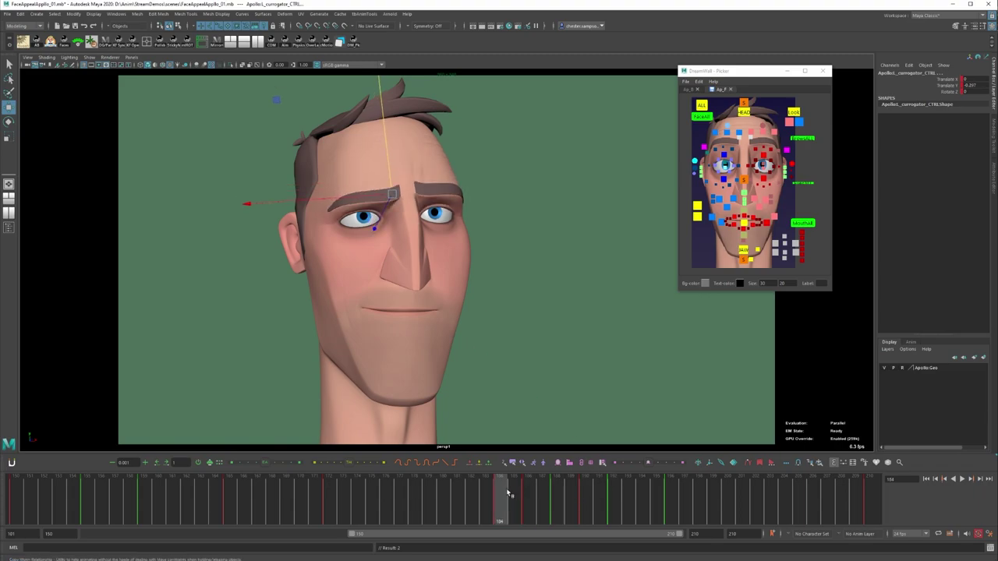
key(alt+v)
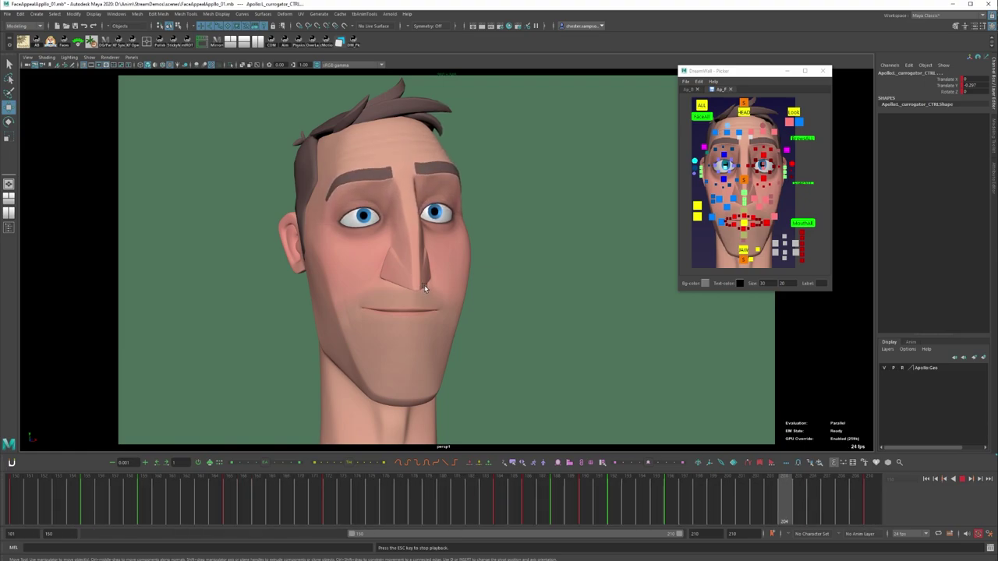
key(Escape)
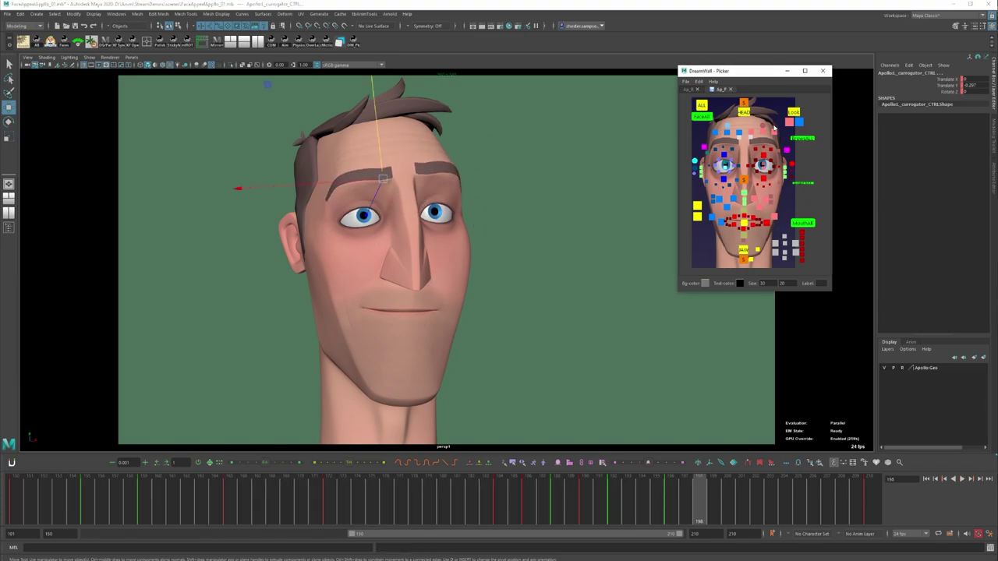
- Offset the near eyebrow's keys in time over frames 150 to 174 so that it leads the far eyebrow
click(744, 114)
click(724, 122)
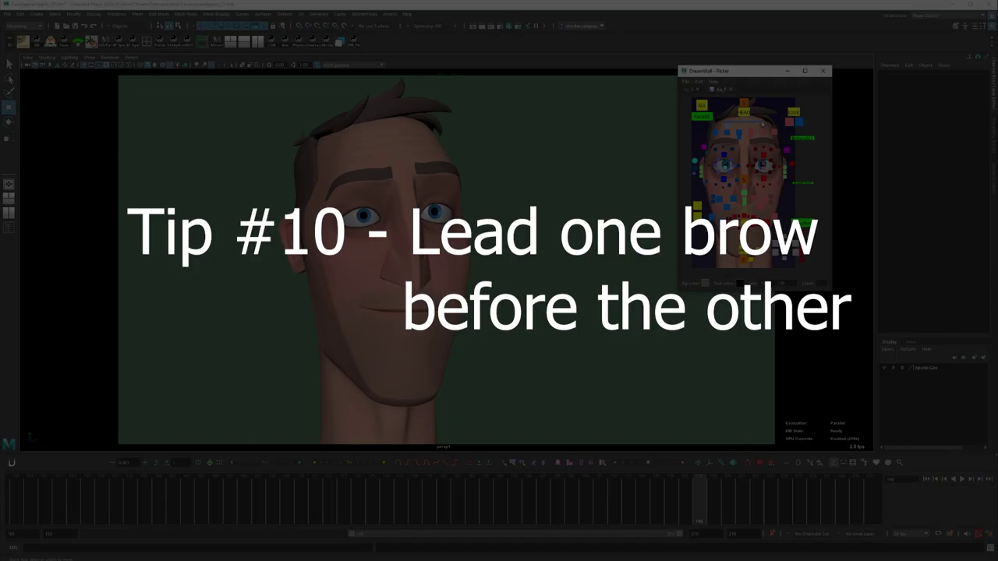
shift+drag(351, 493, 11, 493)
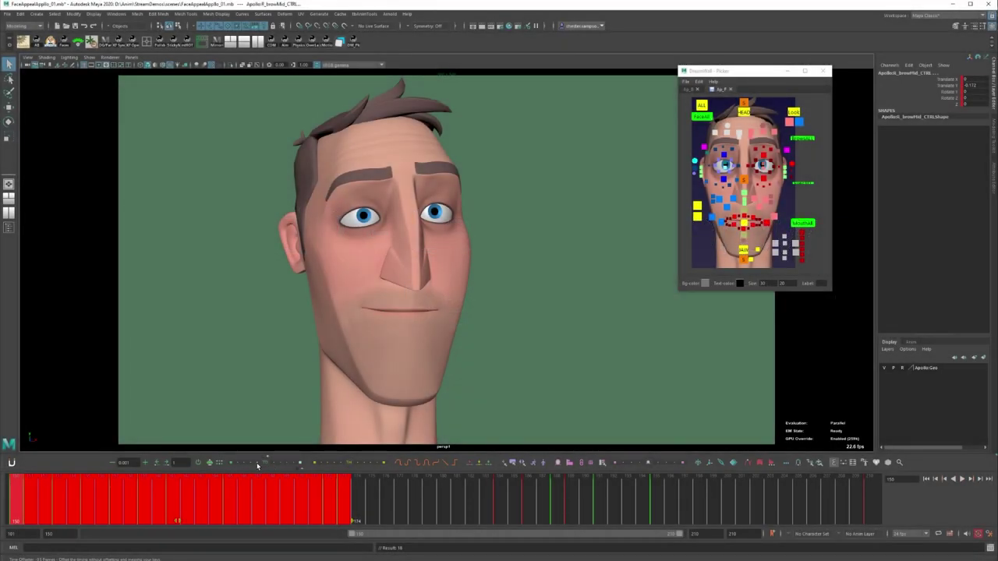
click(432, 497)
- Play the offset brow animation from frame 150, and step through frames 150 to 155 to examine its timing
key(alt+shift+v)
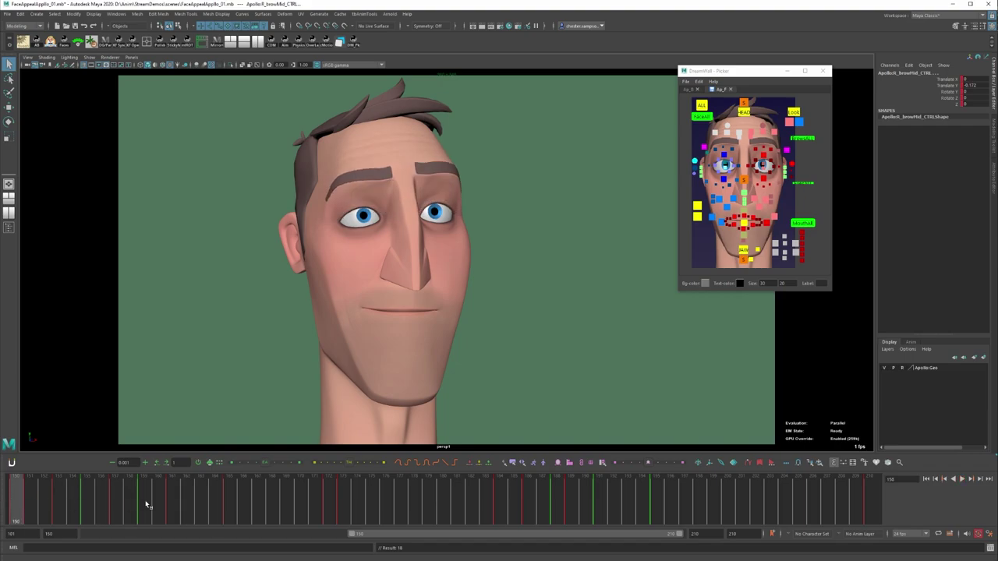
key(alt+v)
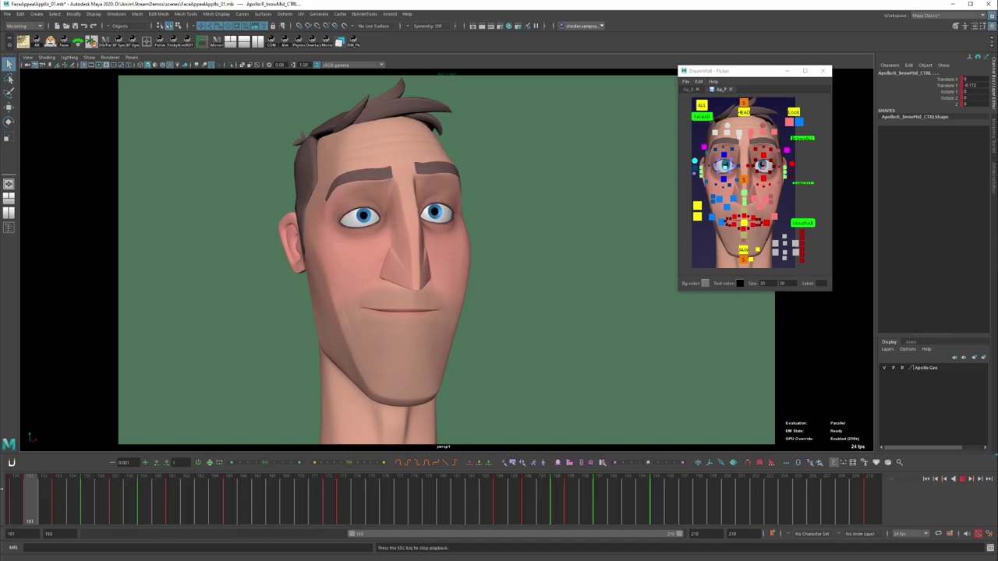
key(Escape)
click(14, 499)
key(alt+period)
key(alt+period)
key(alt+period)
key(alt+period)
key(alt+period)
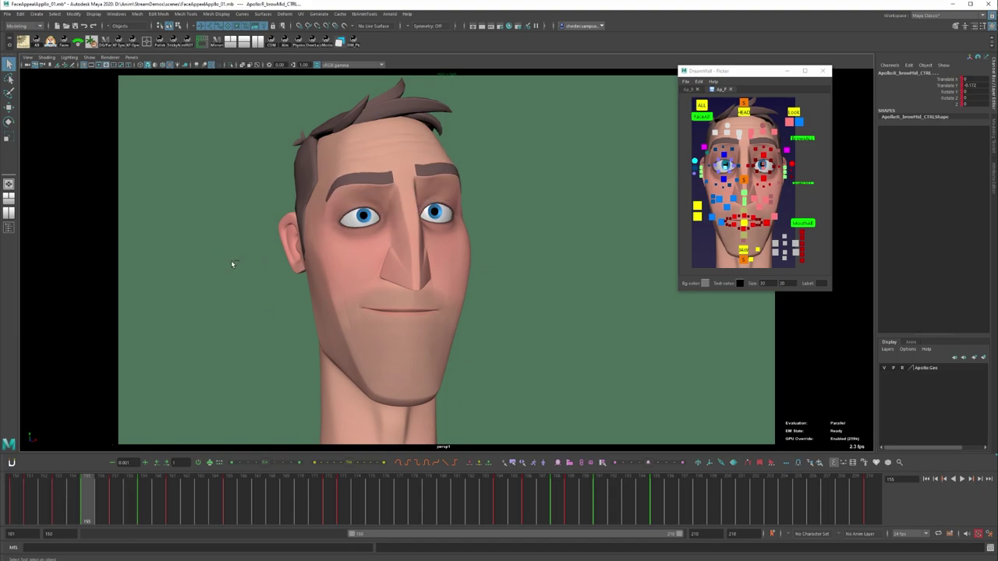
- Select the far inner brow control, key it, and adjust its height around frames 154 and 155
click(809, 143)
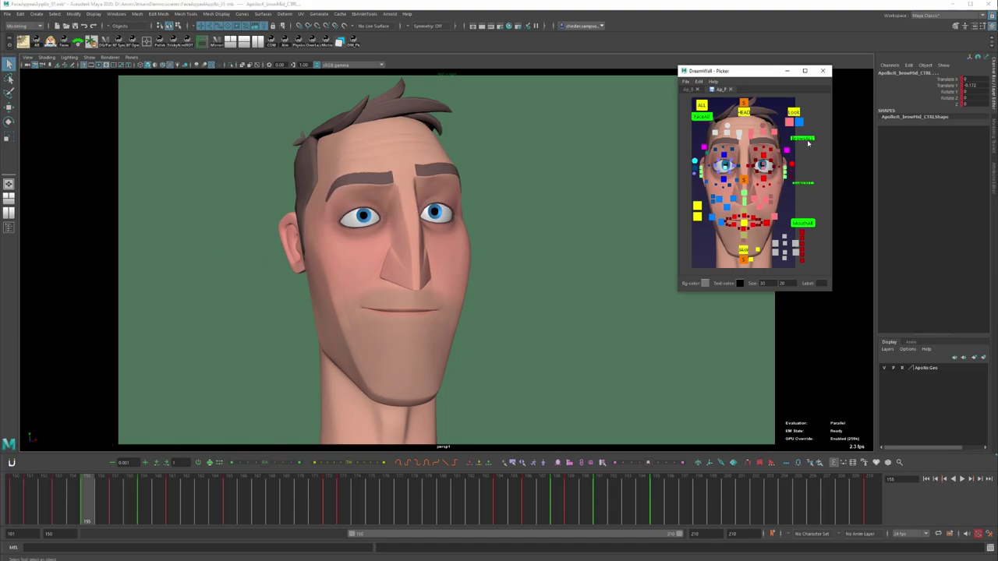
click(725, 128)
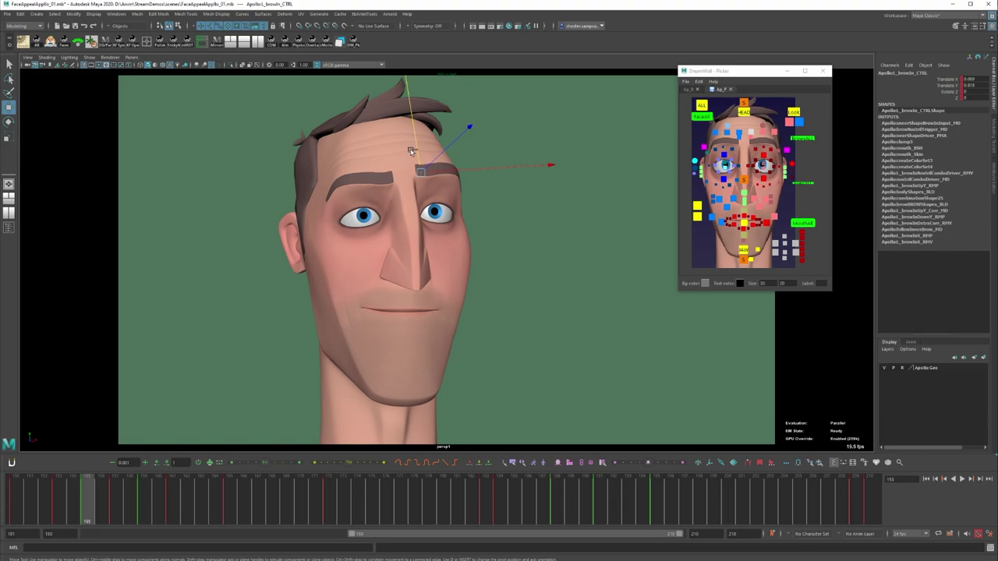
key(alt+comma)
key(alt+period)
key(s)
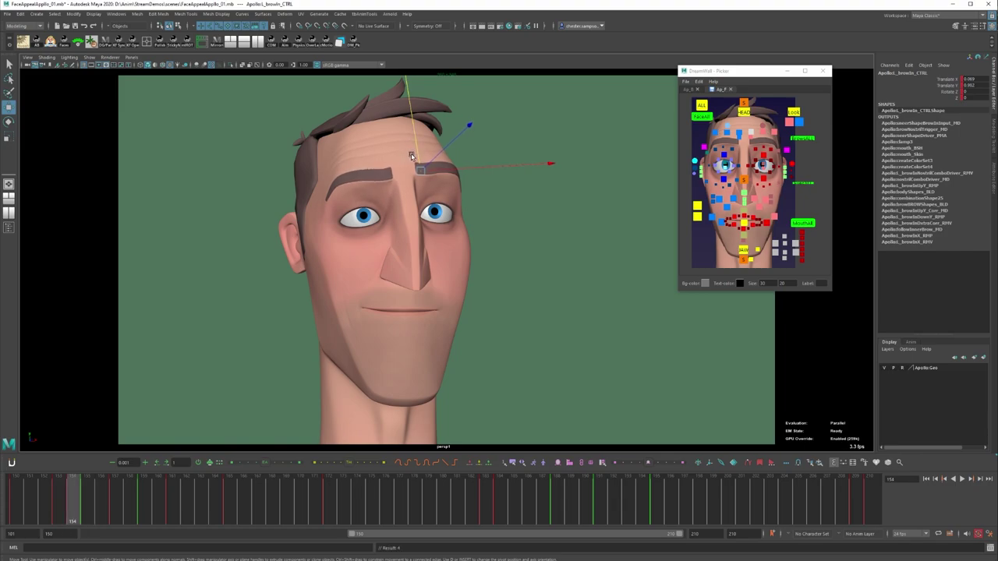
drag(418, 155, 417, 155)
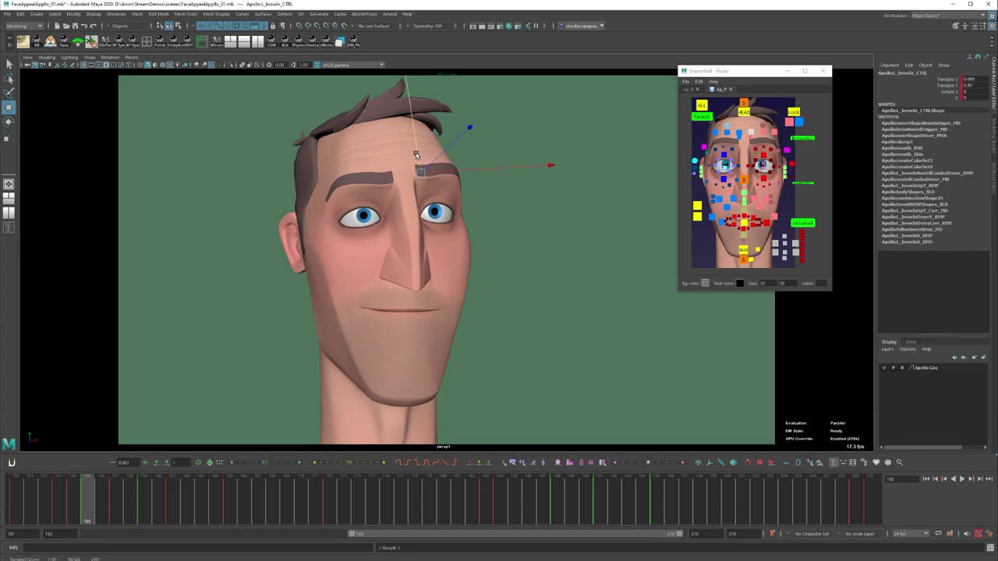
- Nudge the far inner brow slightly lower at frame 155 and compare the pose with the adjacent frame
key(q)
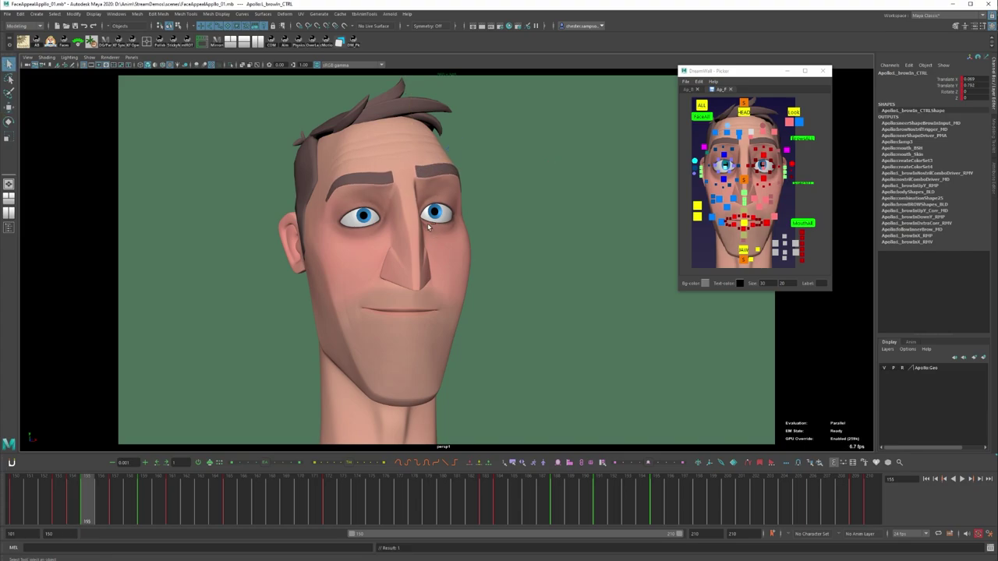
key(w)
drag(419, 156, 421, 160)
key(q)
key(alt+comma)
key(alt+period)
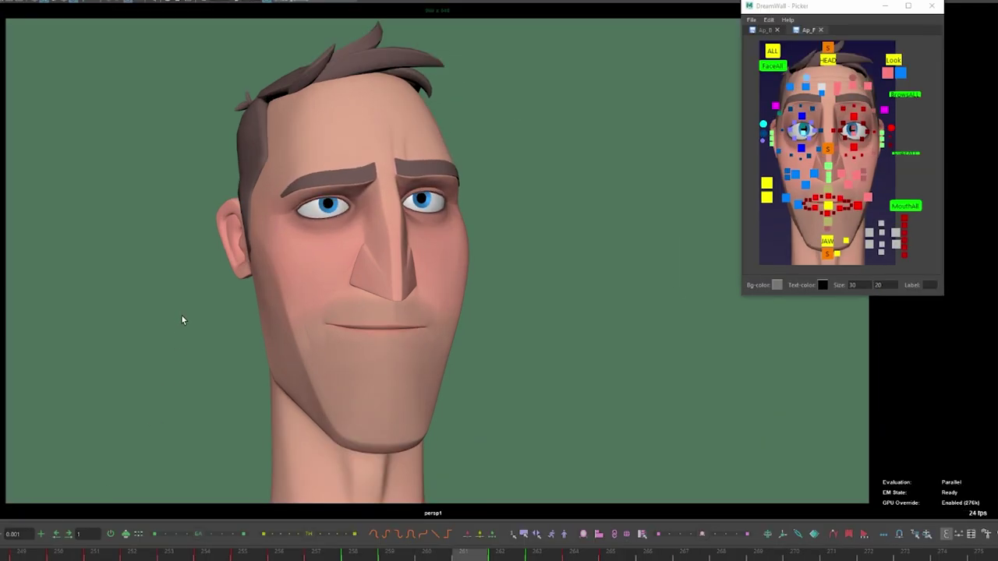
- Clear the control selection and go to the half-lidded pose at frame 252
key(w)
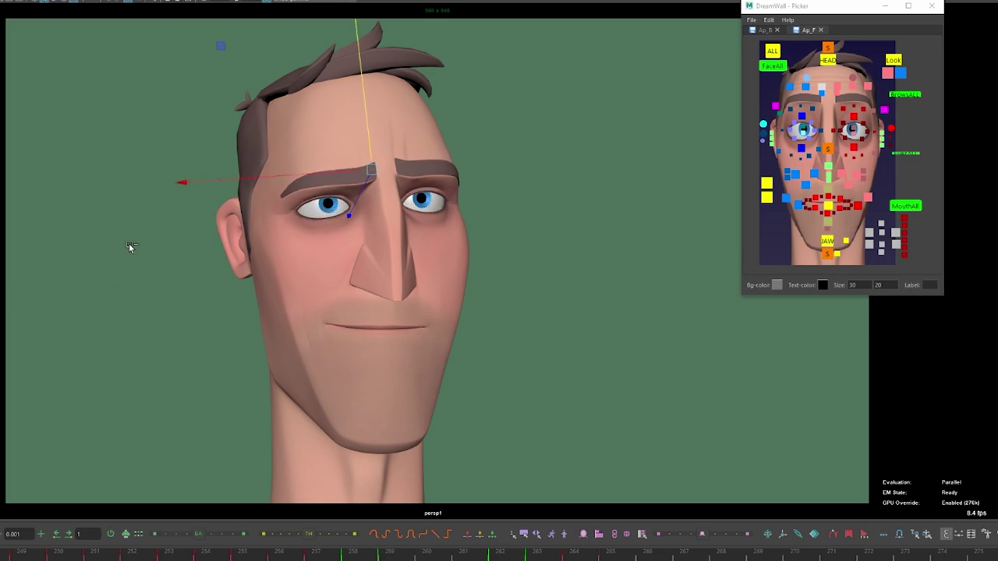
click(97, 262)
key(ctrl)
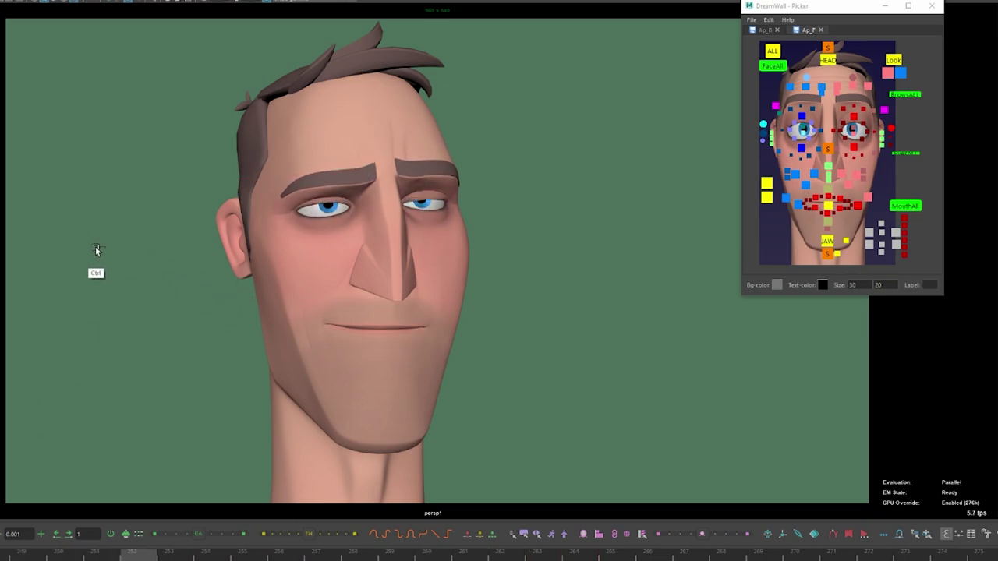